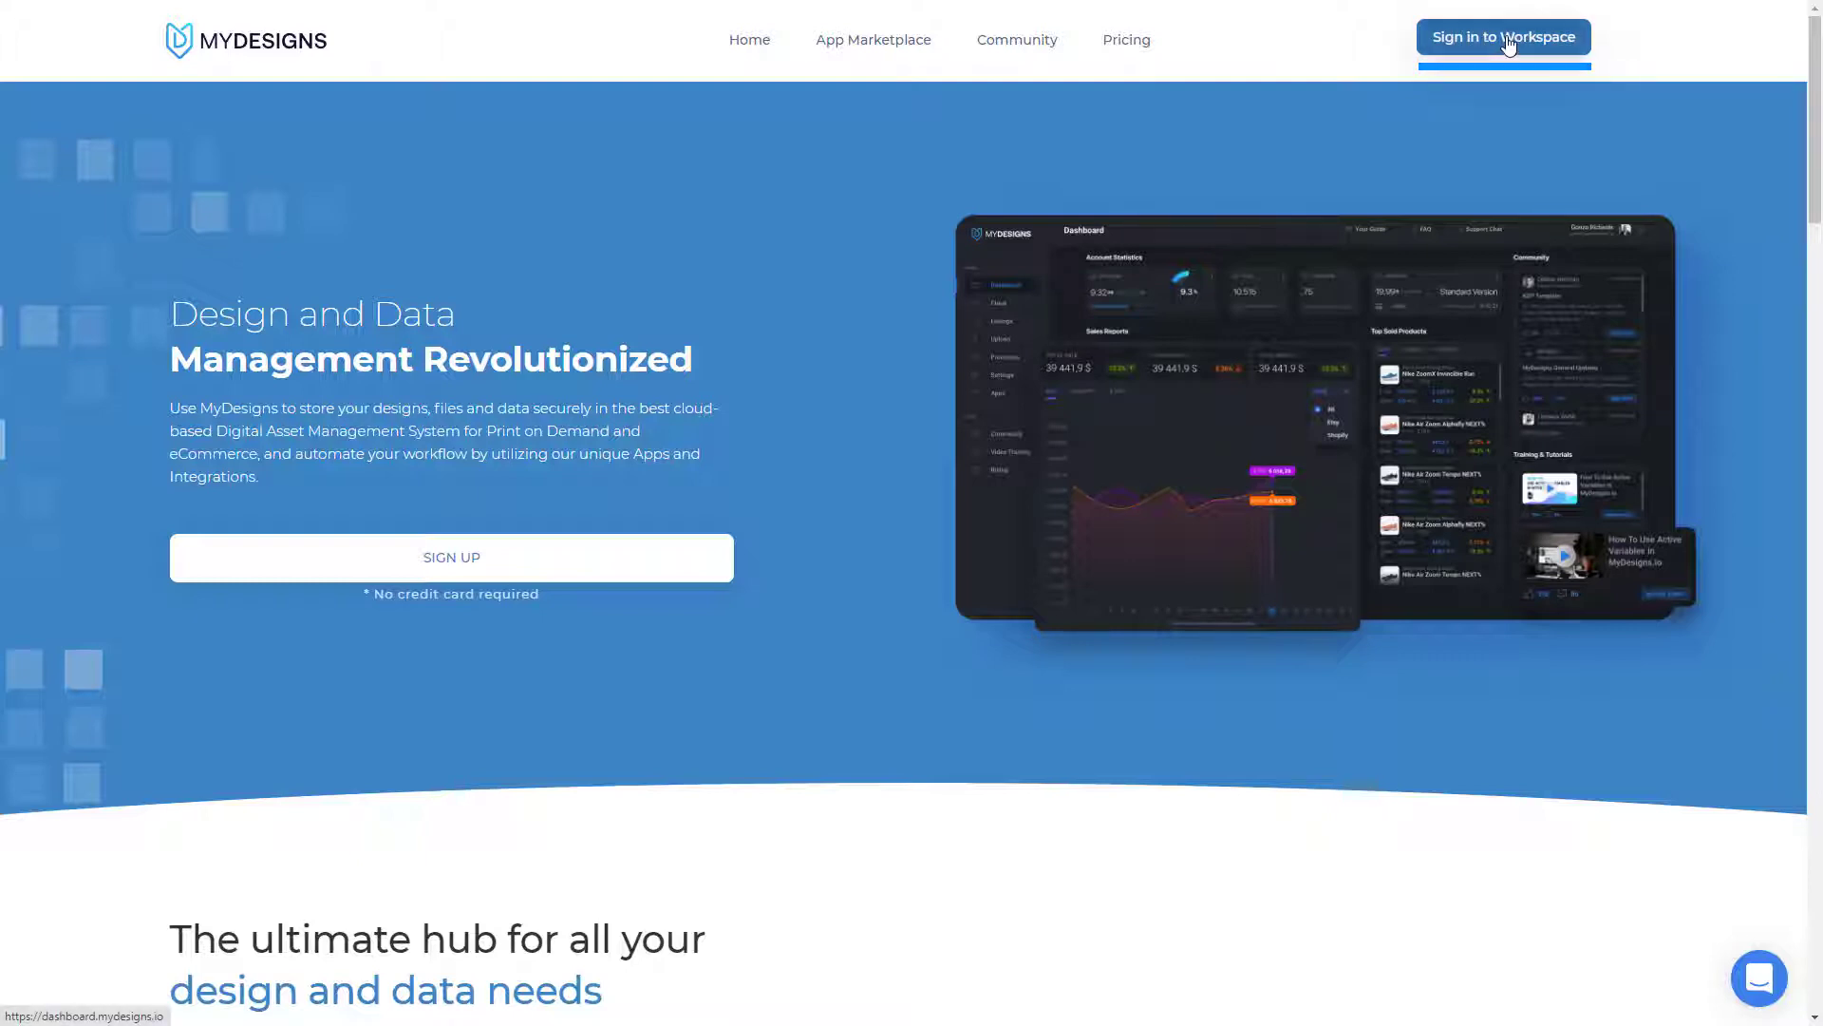
Enter the workspace and go from Listings to the Home collection list.
click(1508, 46)
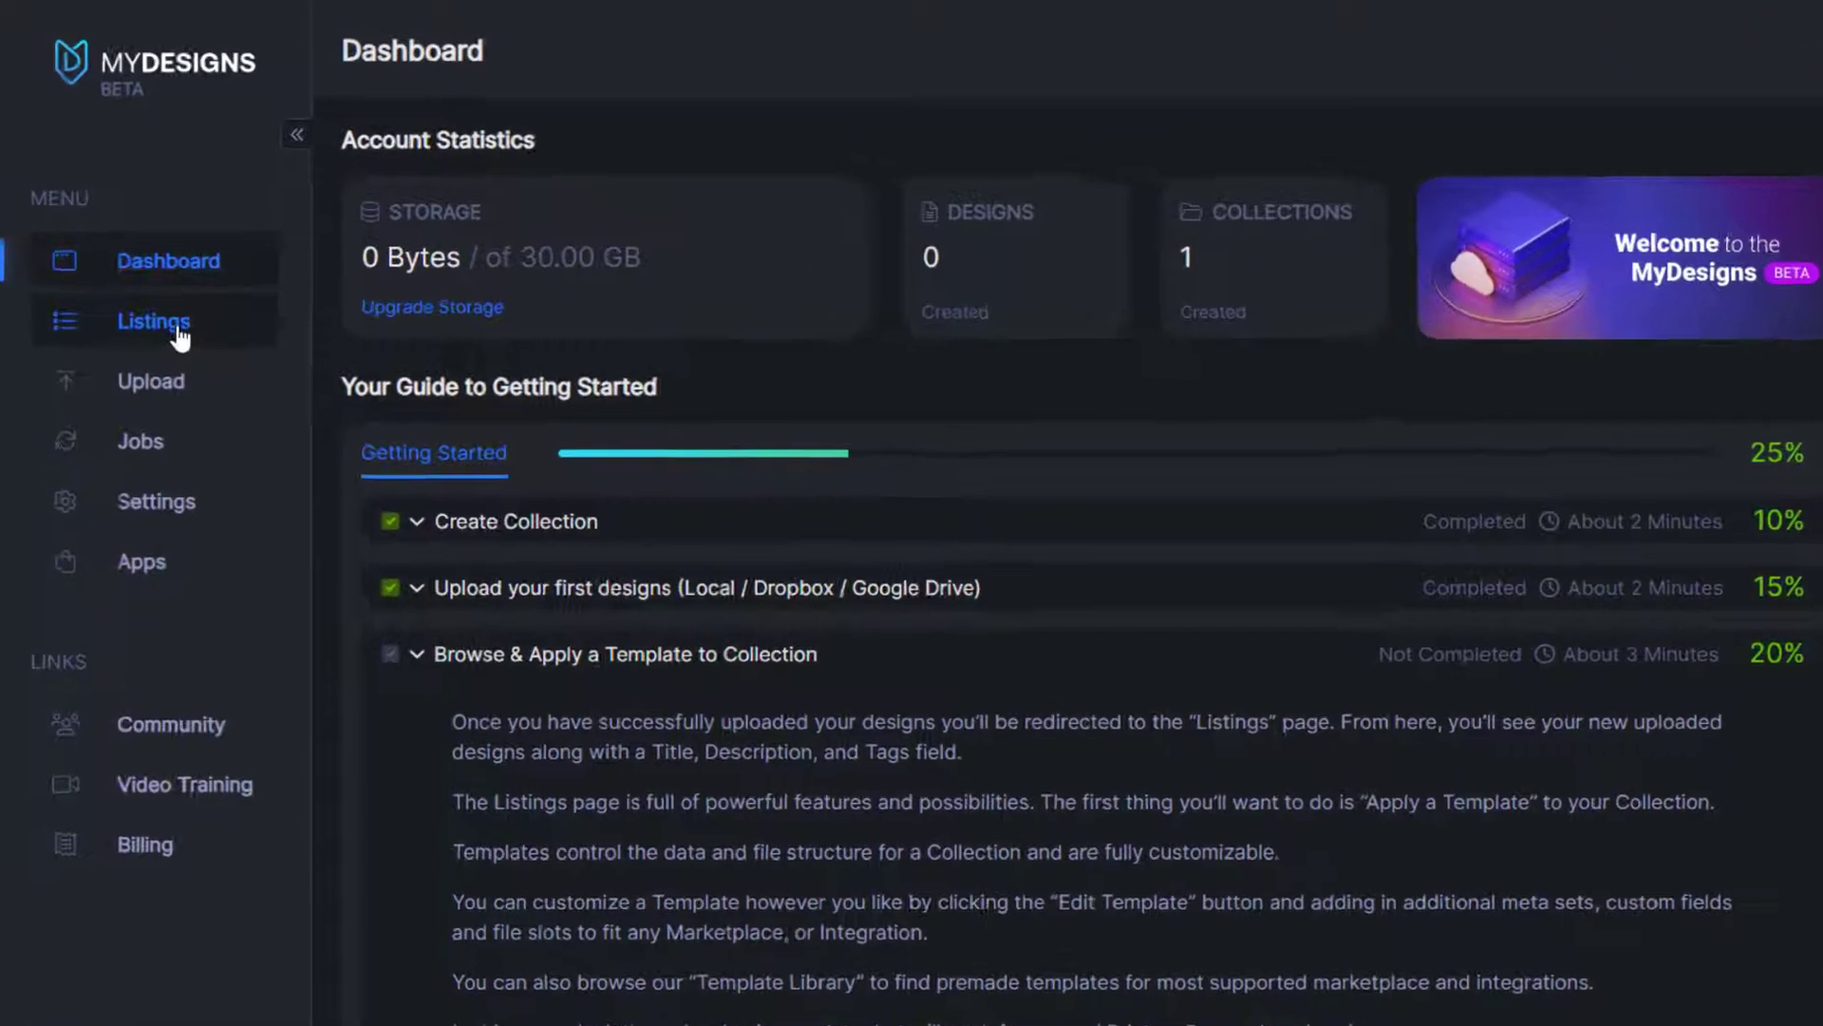
click(178, 327)
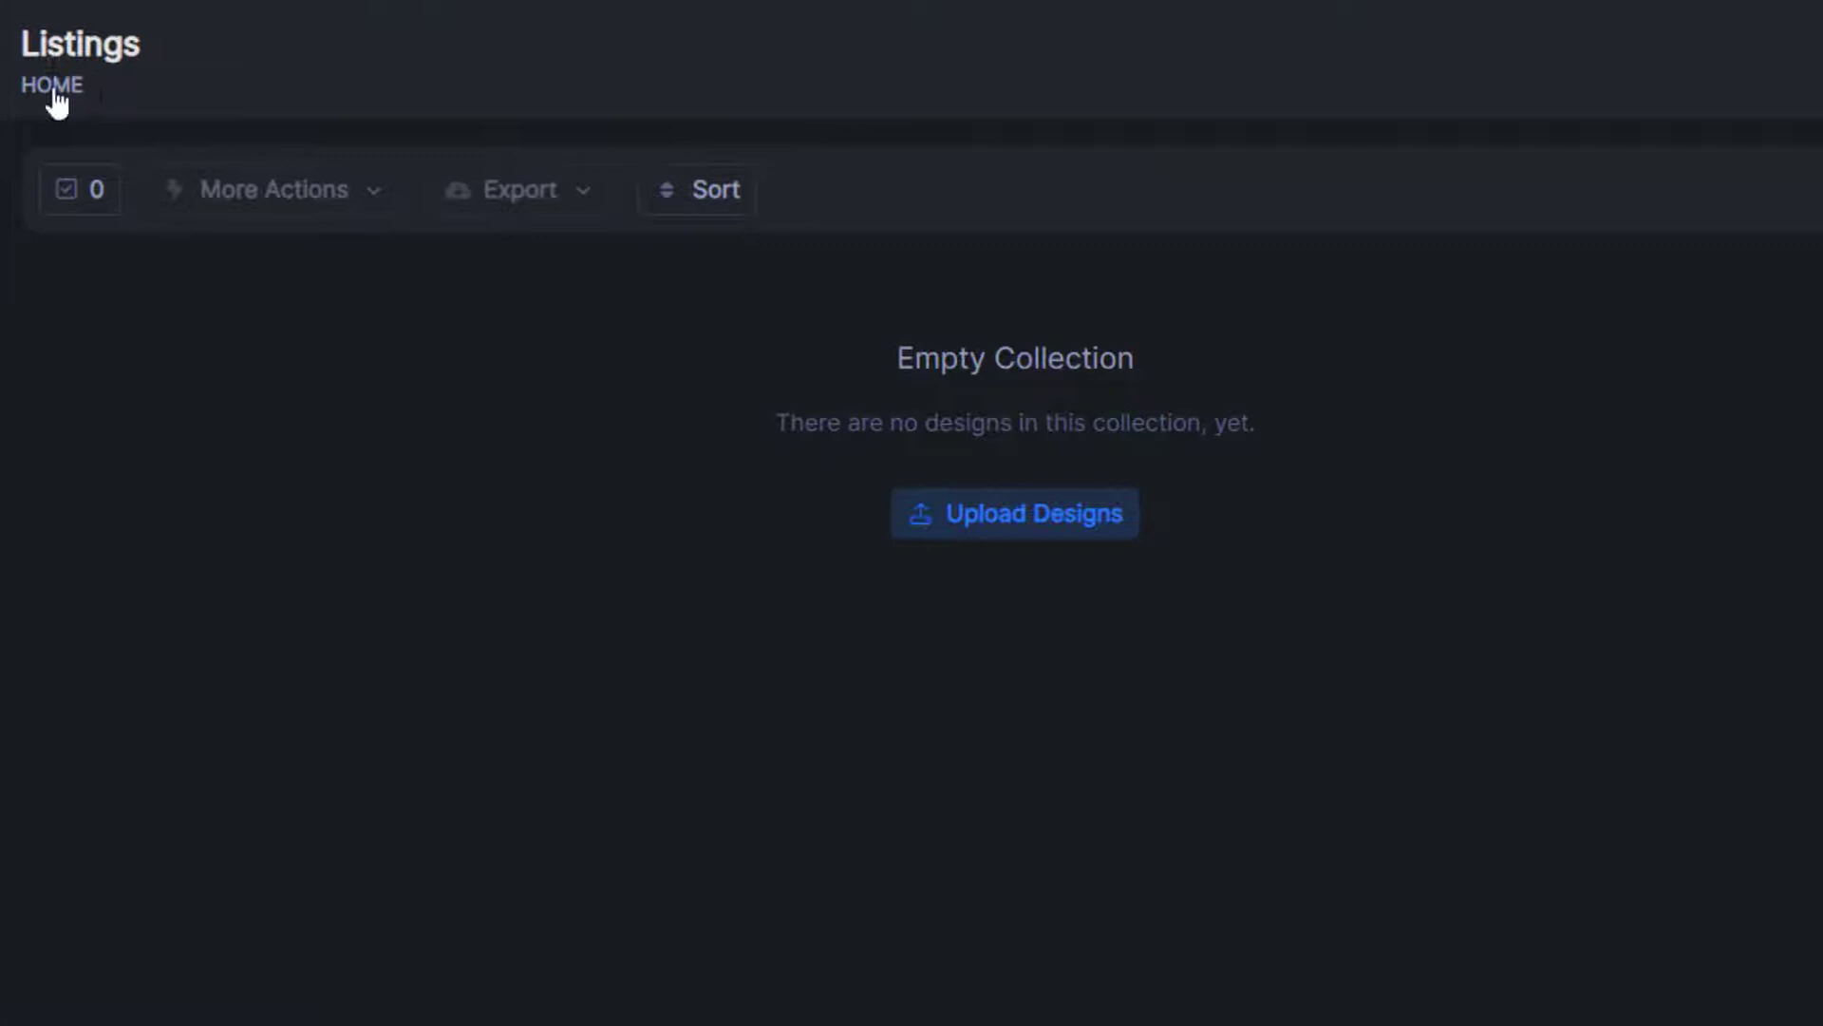
click(67, 86)
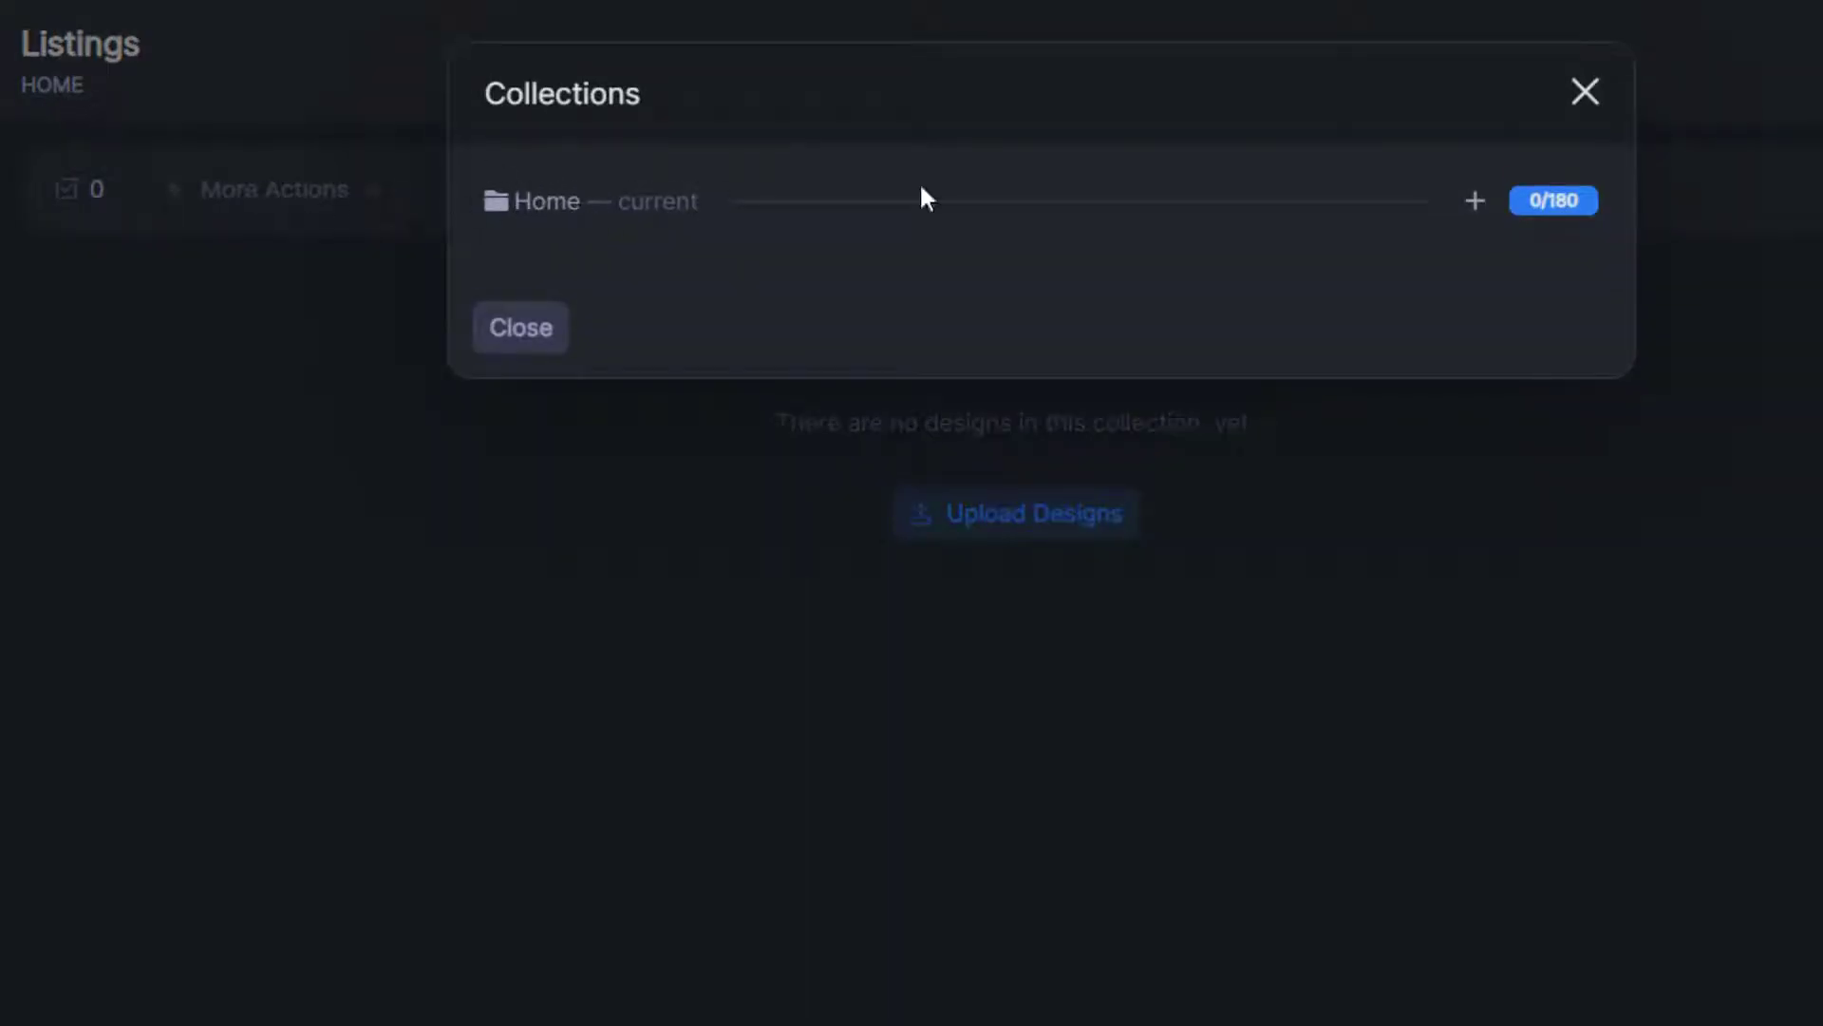
Add a new collection named 'Camping' with Home as parent, then open it.
click(1475, 201)
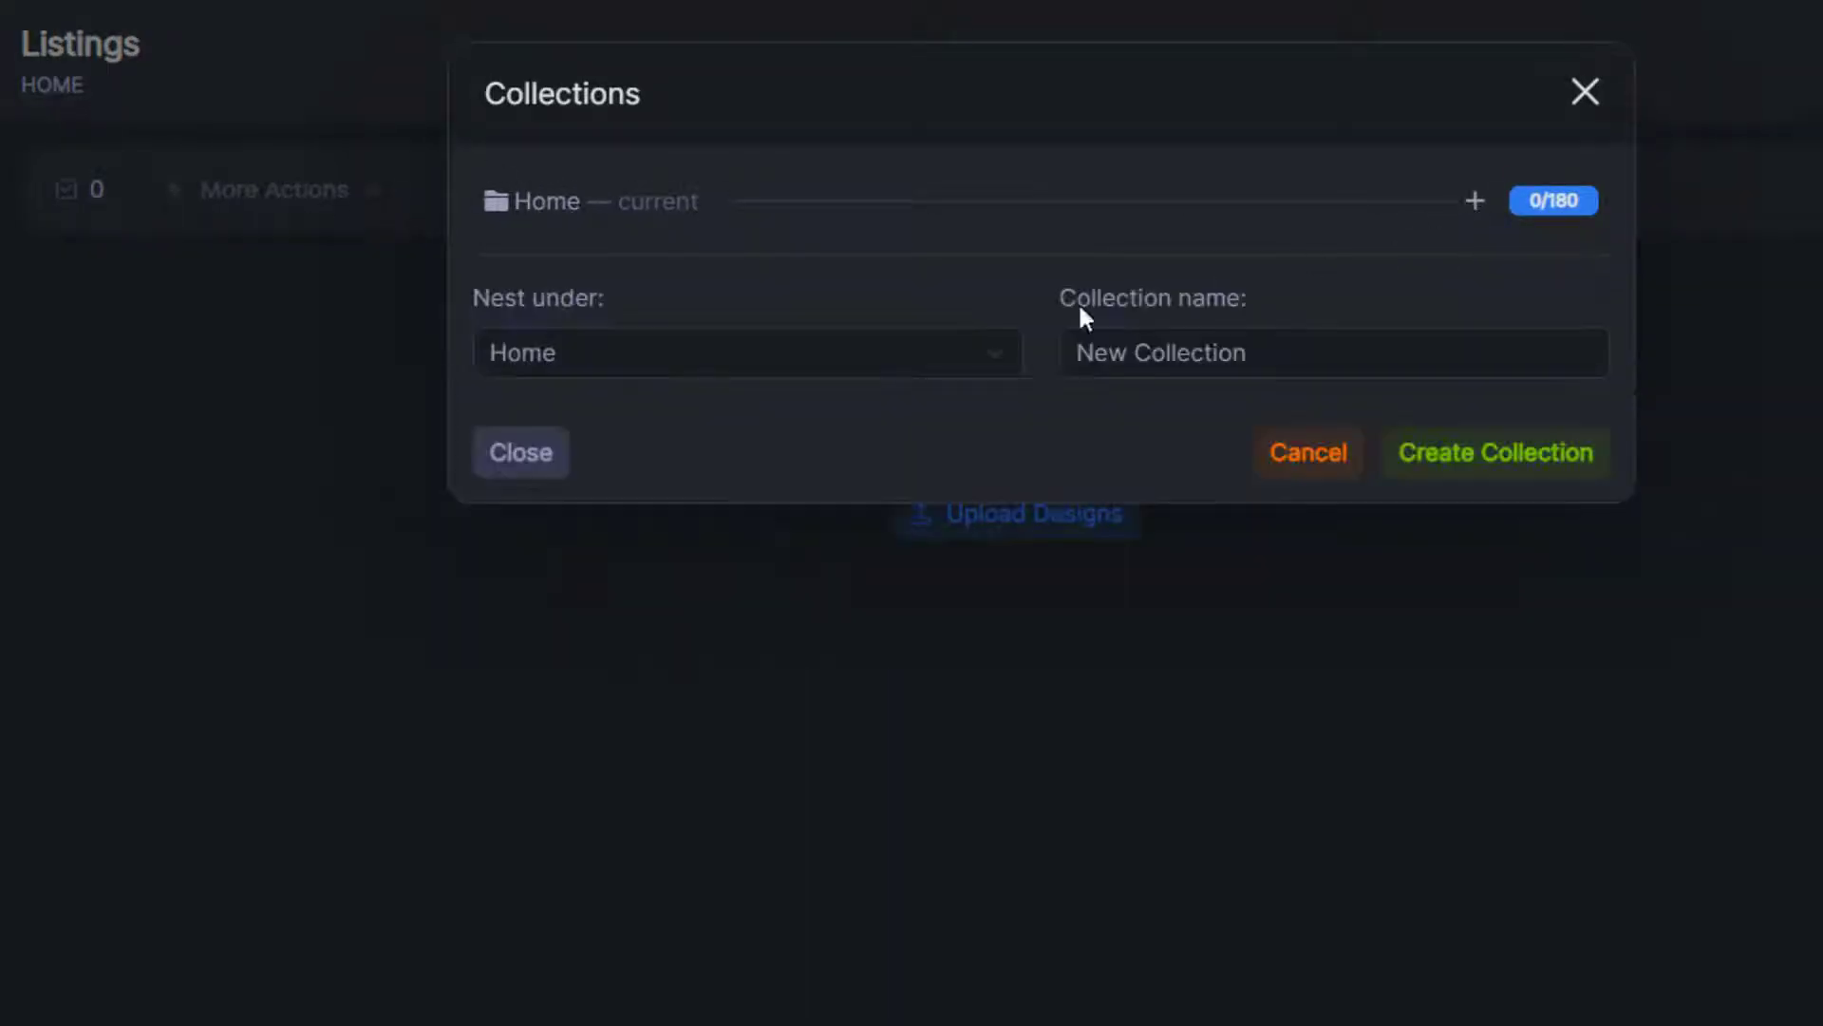
click(712, 350)
click(584, 372)
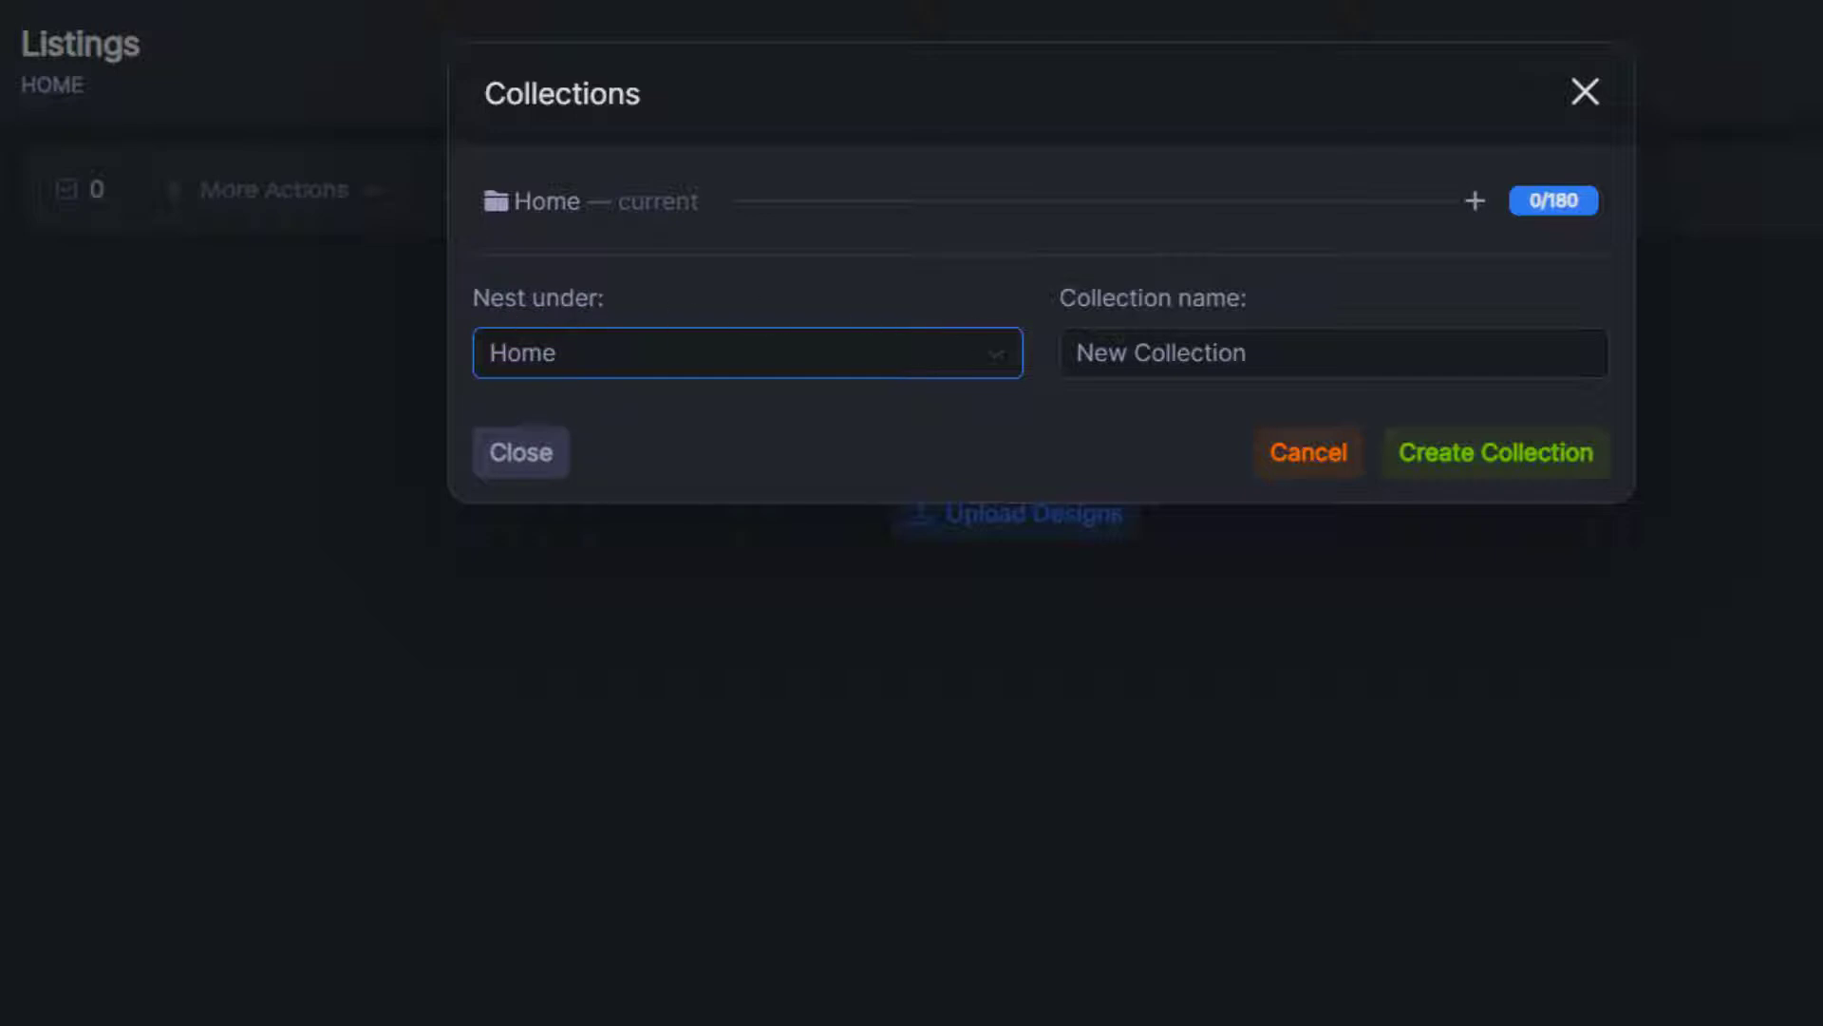
key(Tab)
text(Camping)
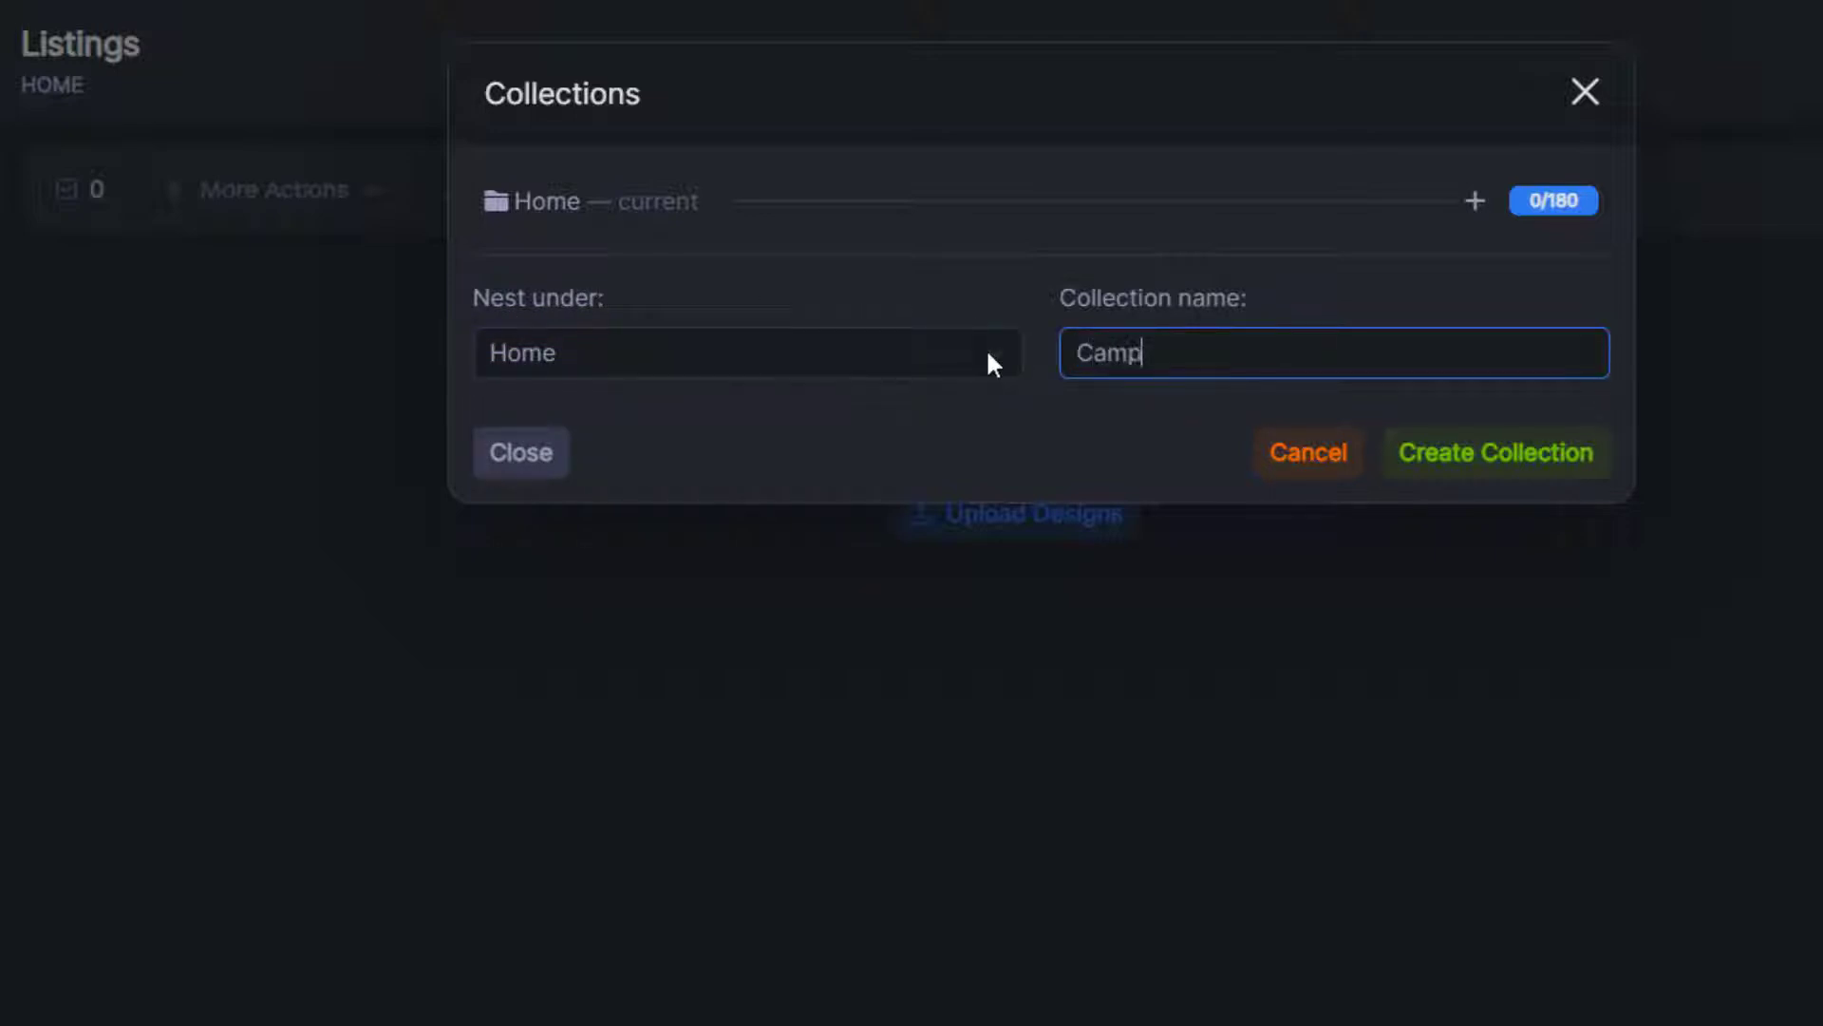
click(1488, 458)
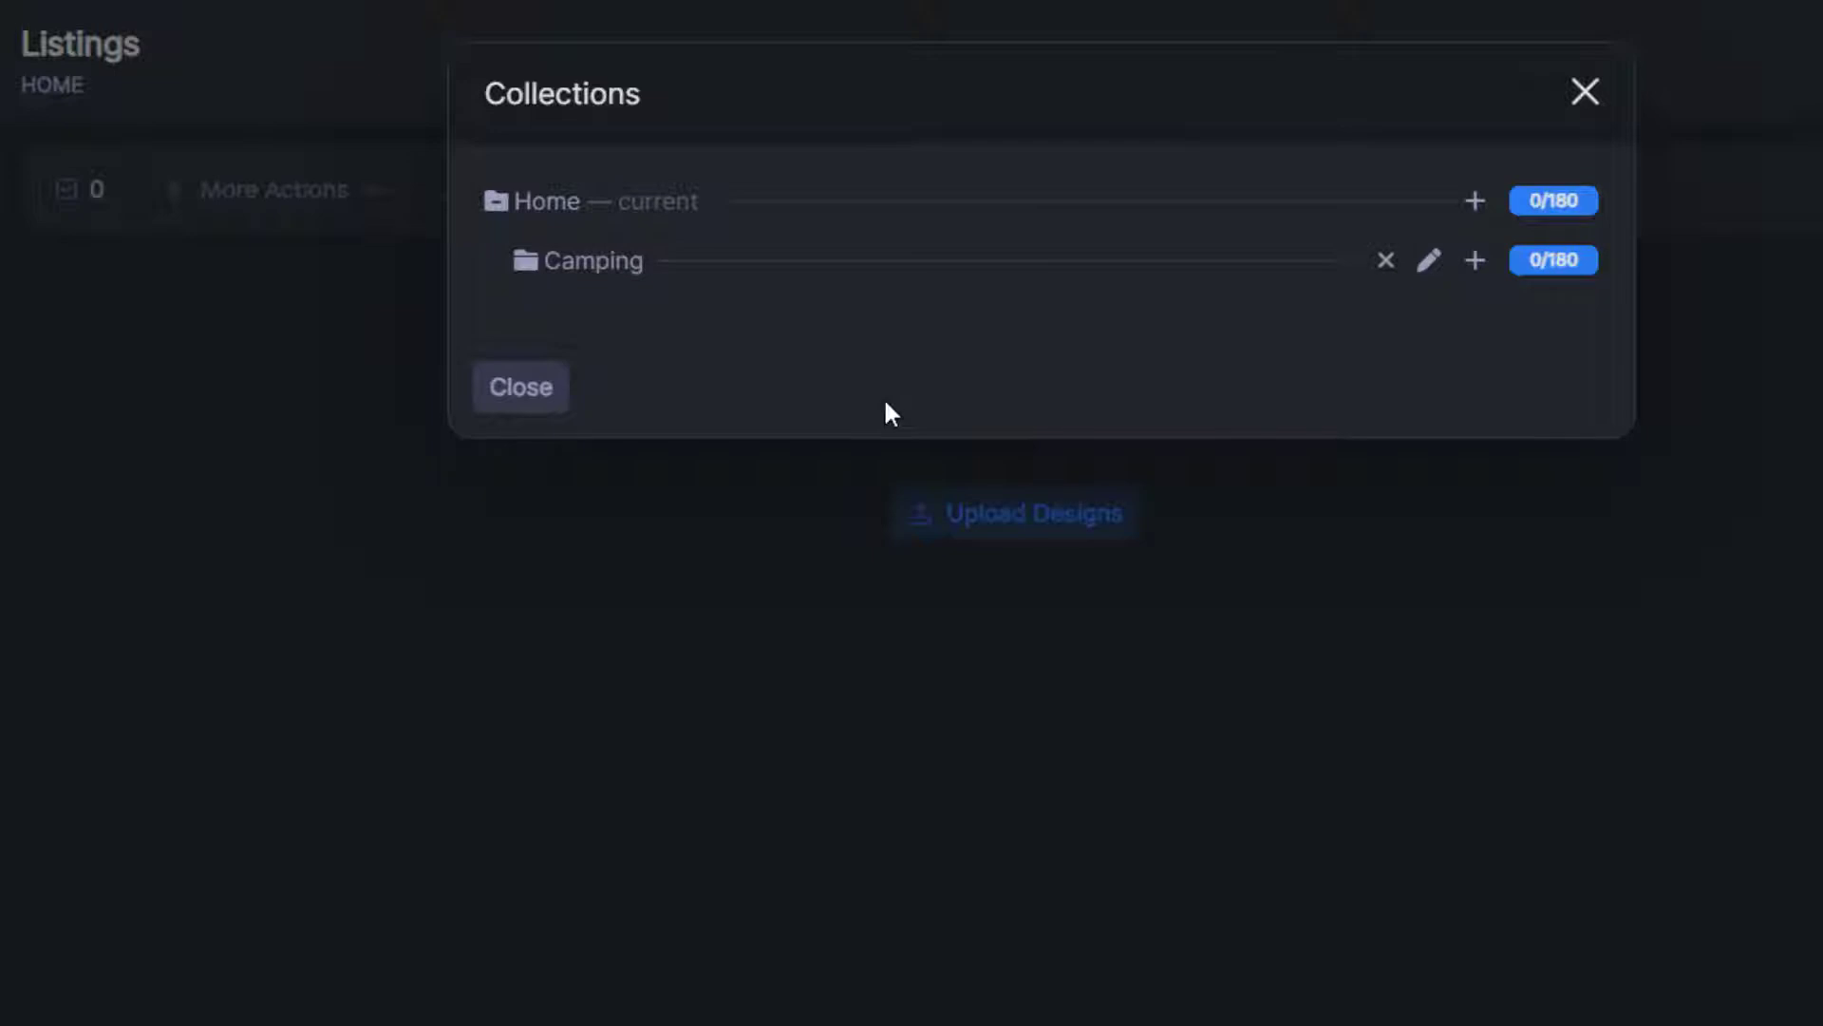
click(601, 267)
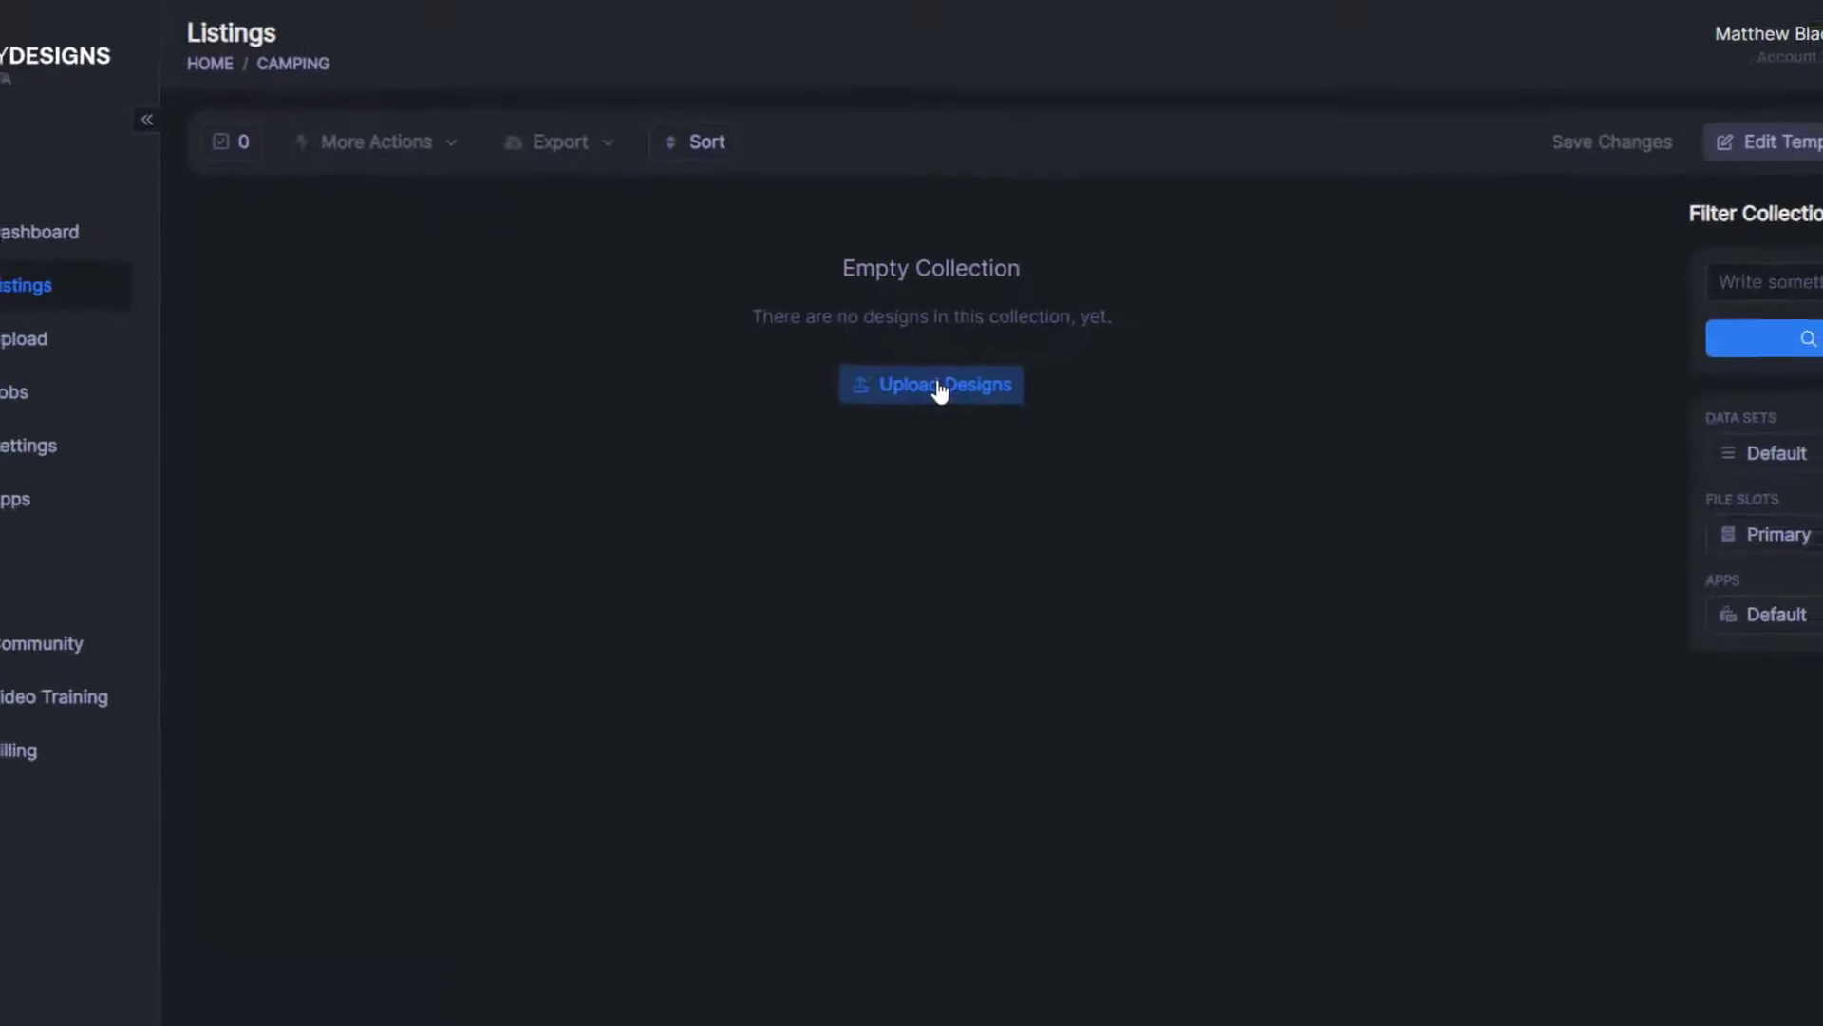
Choose the six camping design PNGs from the computer and confirm uploading them into Camping.
click(940, 389)
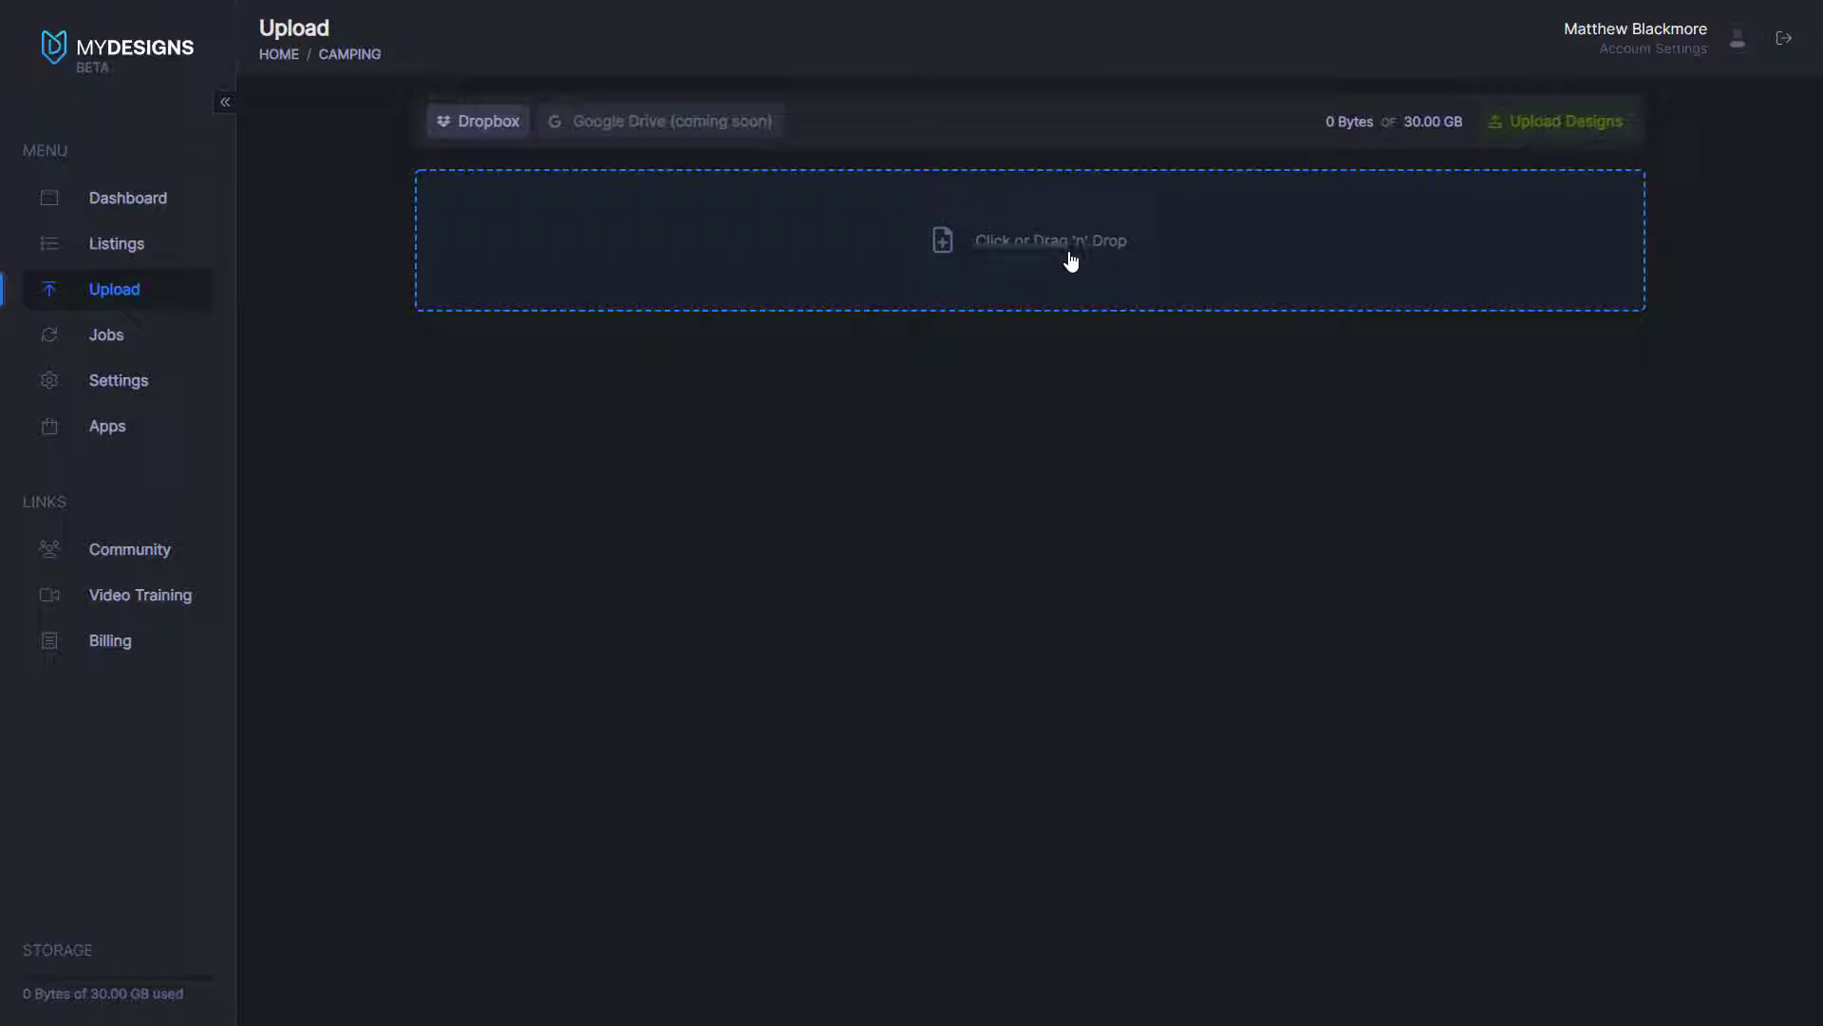
click(987, 249)
drag(876, 210, 219, 247)
click(749, 480)
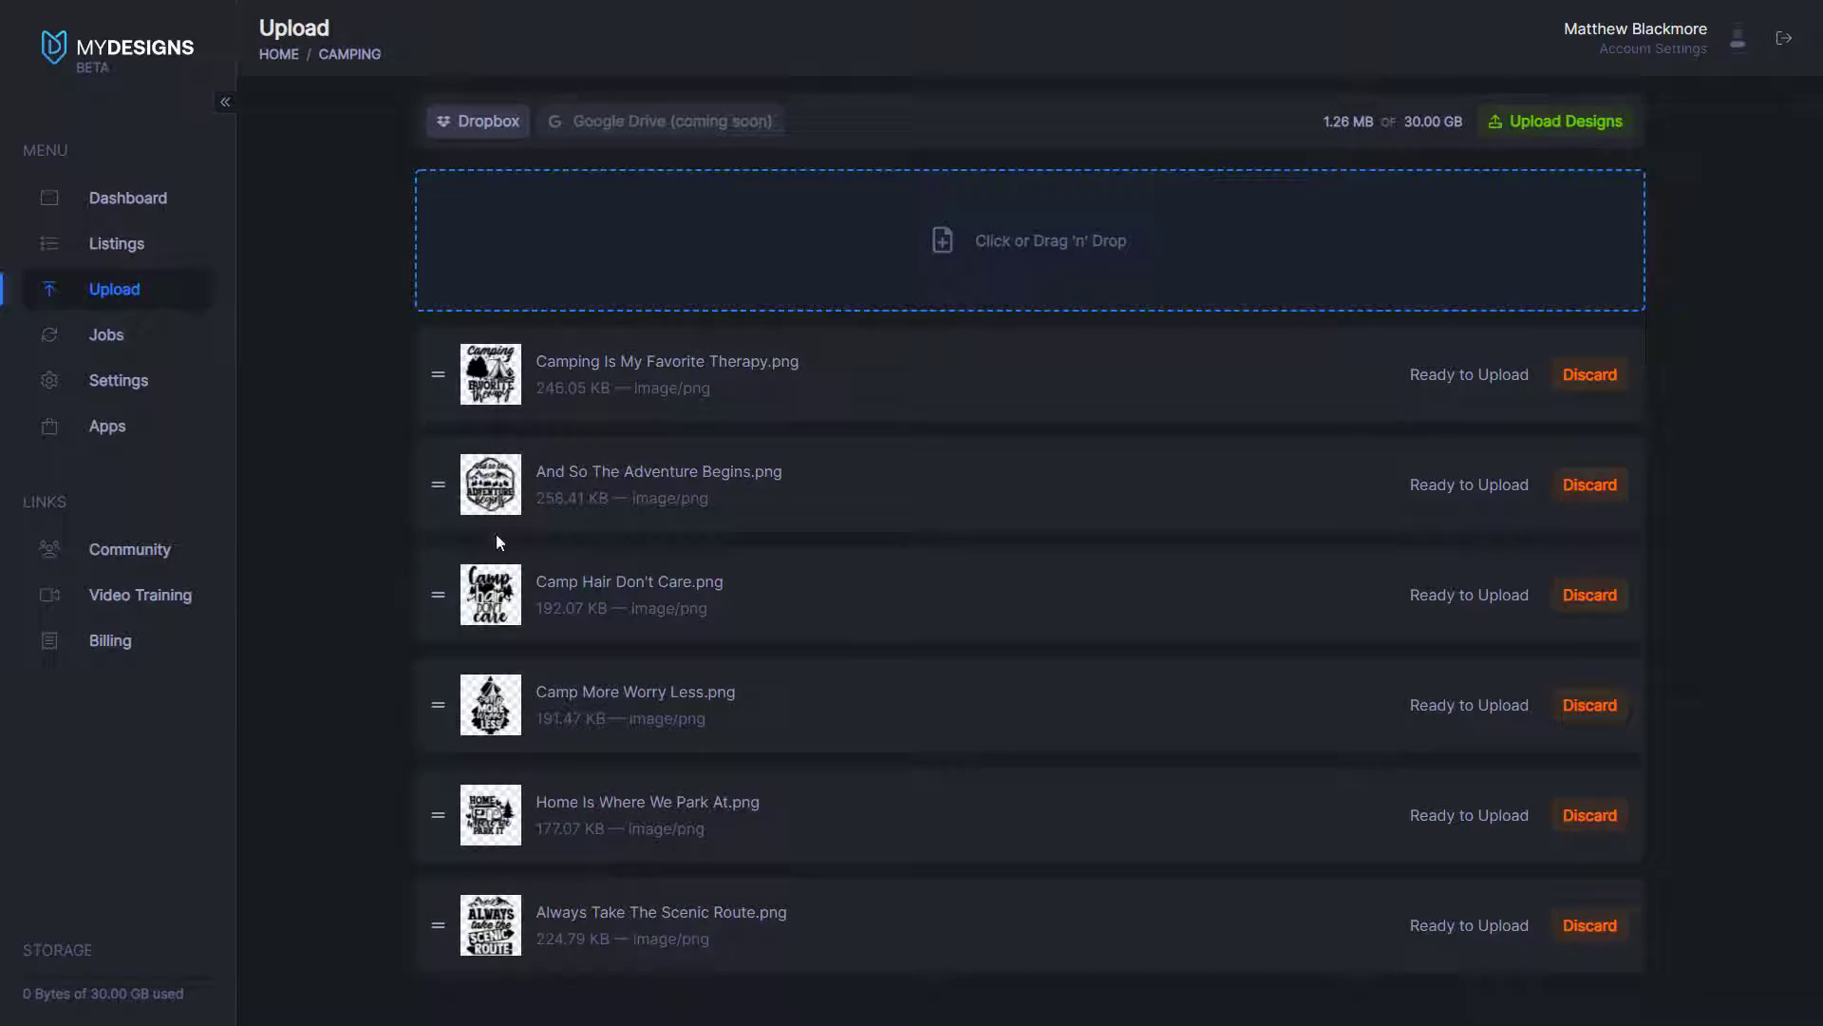
click(1522, 135)
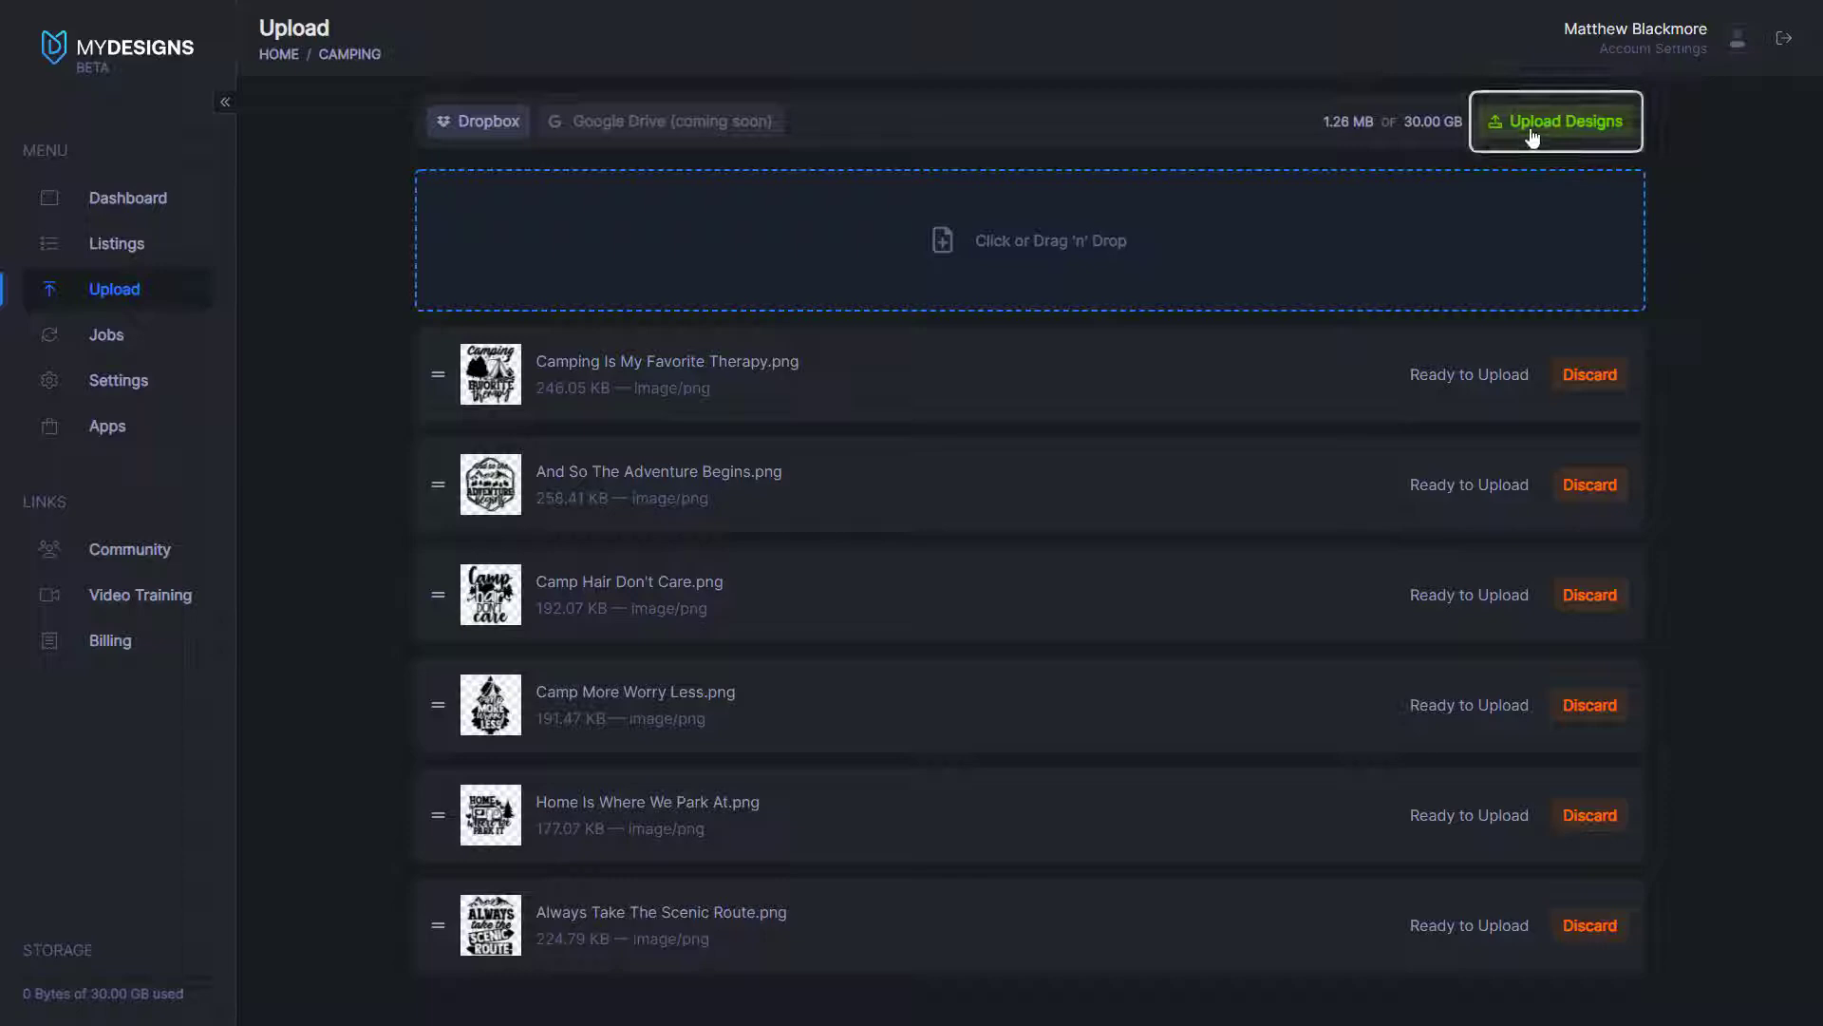
click(1522, 136)
click(1083, 190)
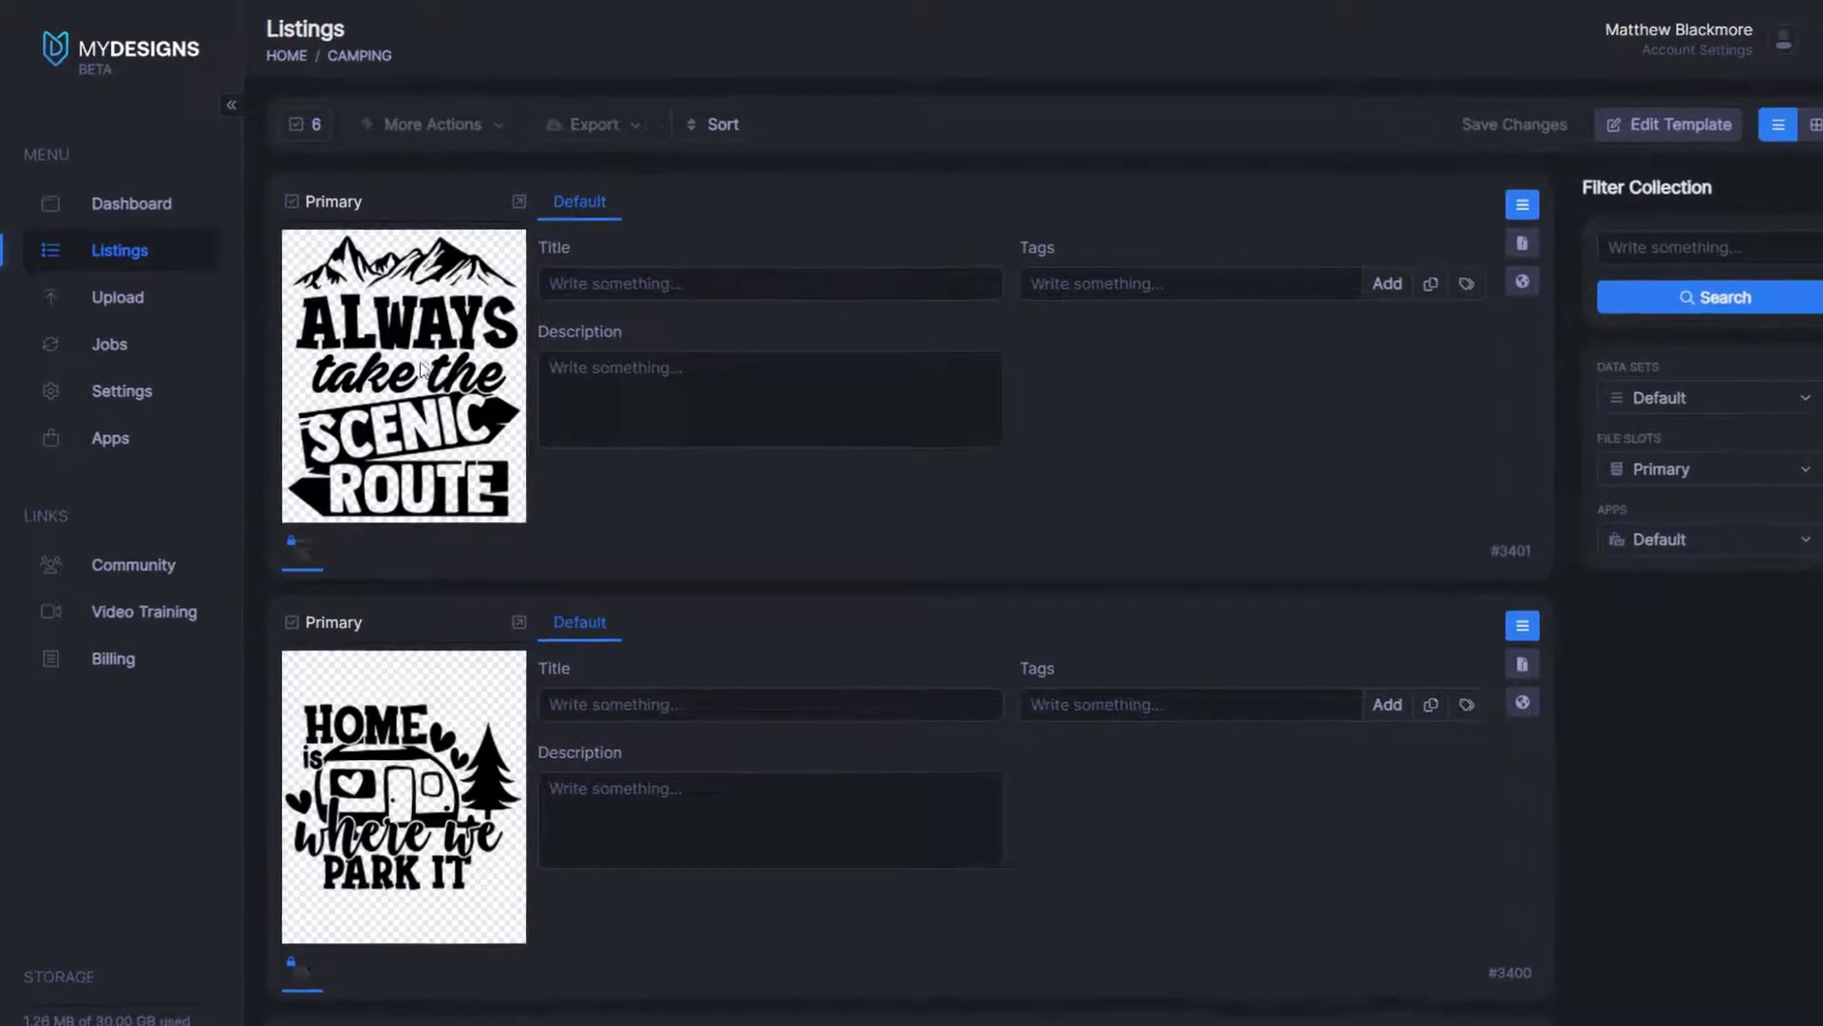
Select all six Camping listings and bring up More Actions for them.
click(299, 121)
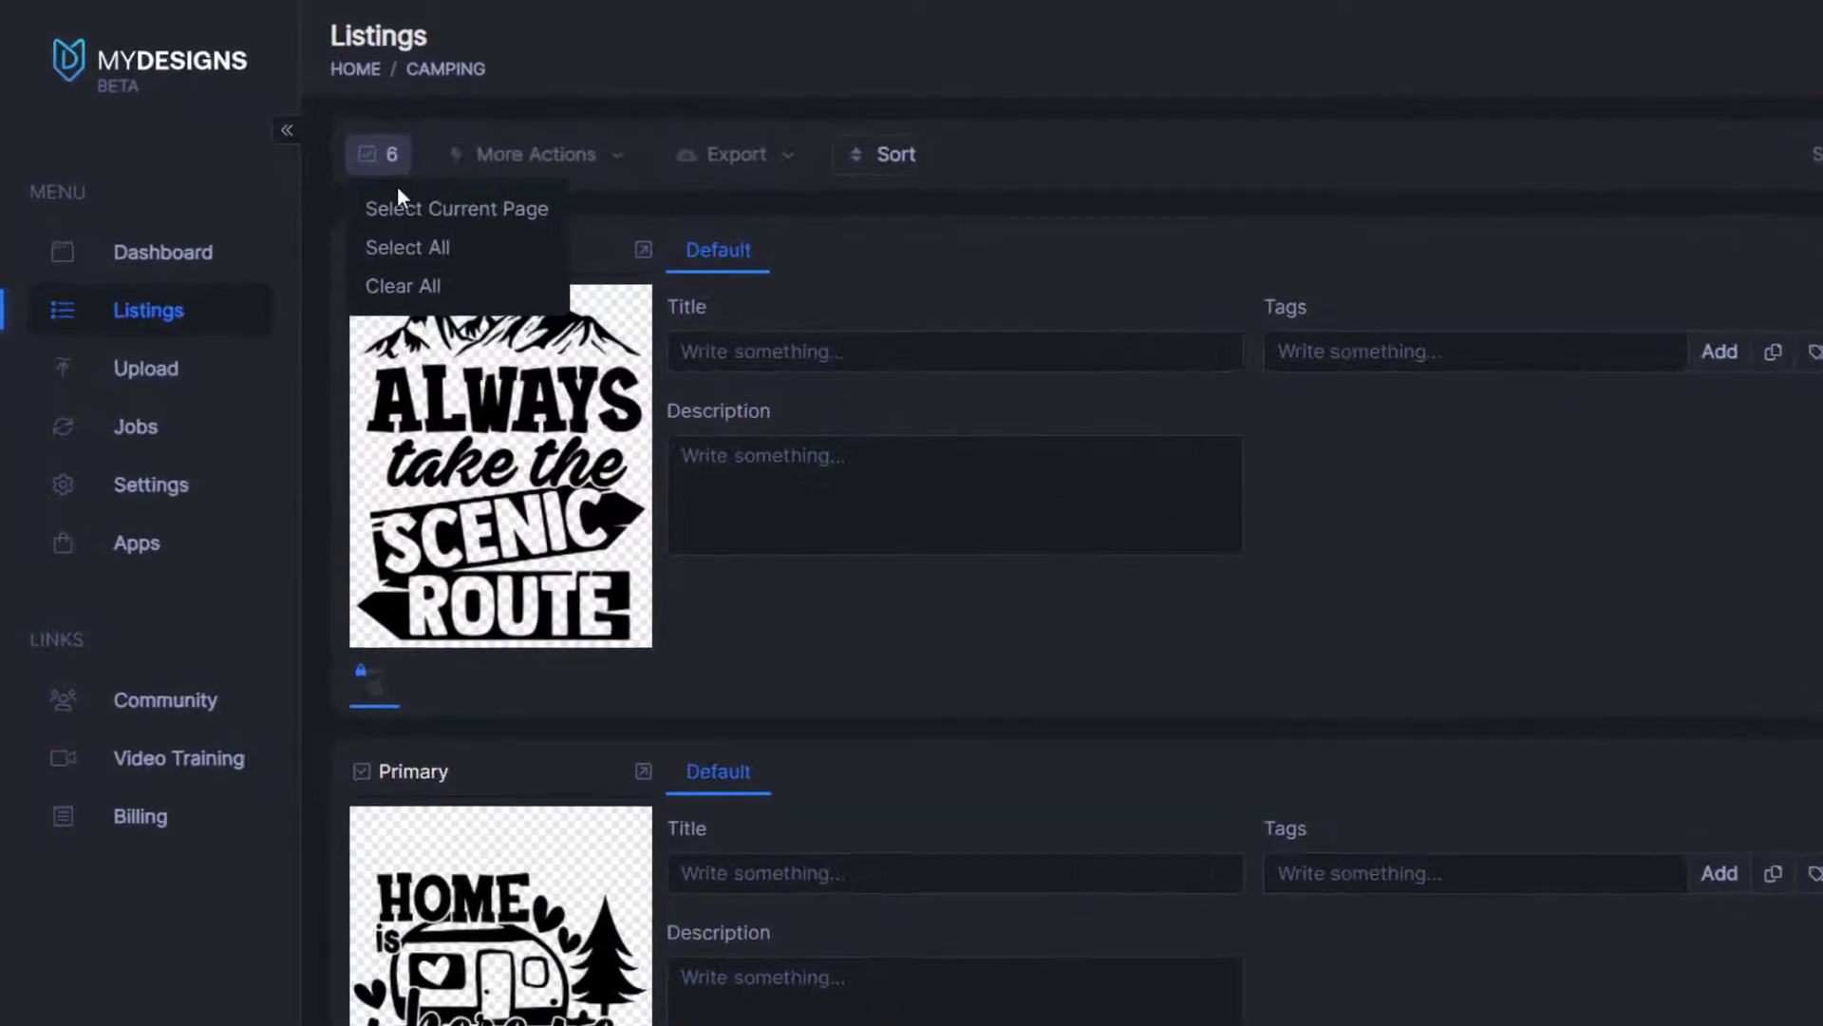
click(468, 233)
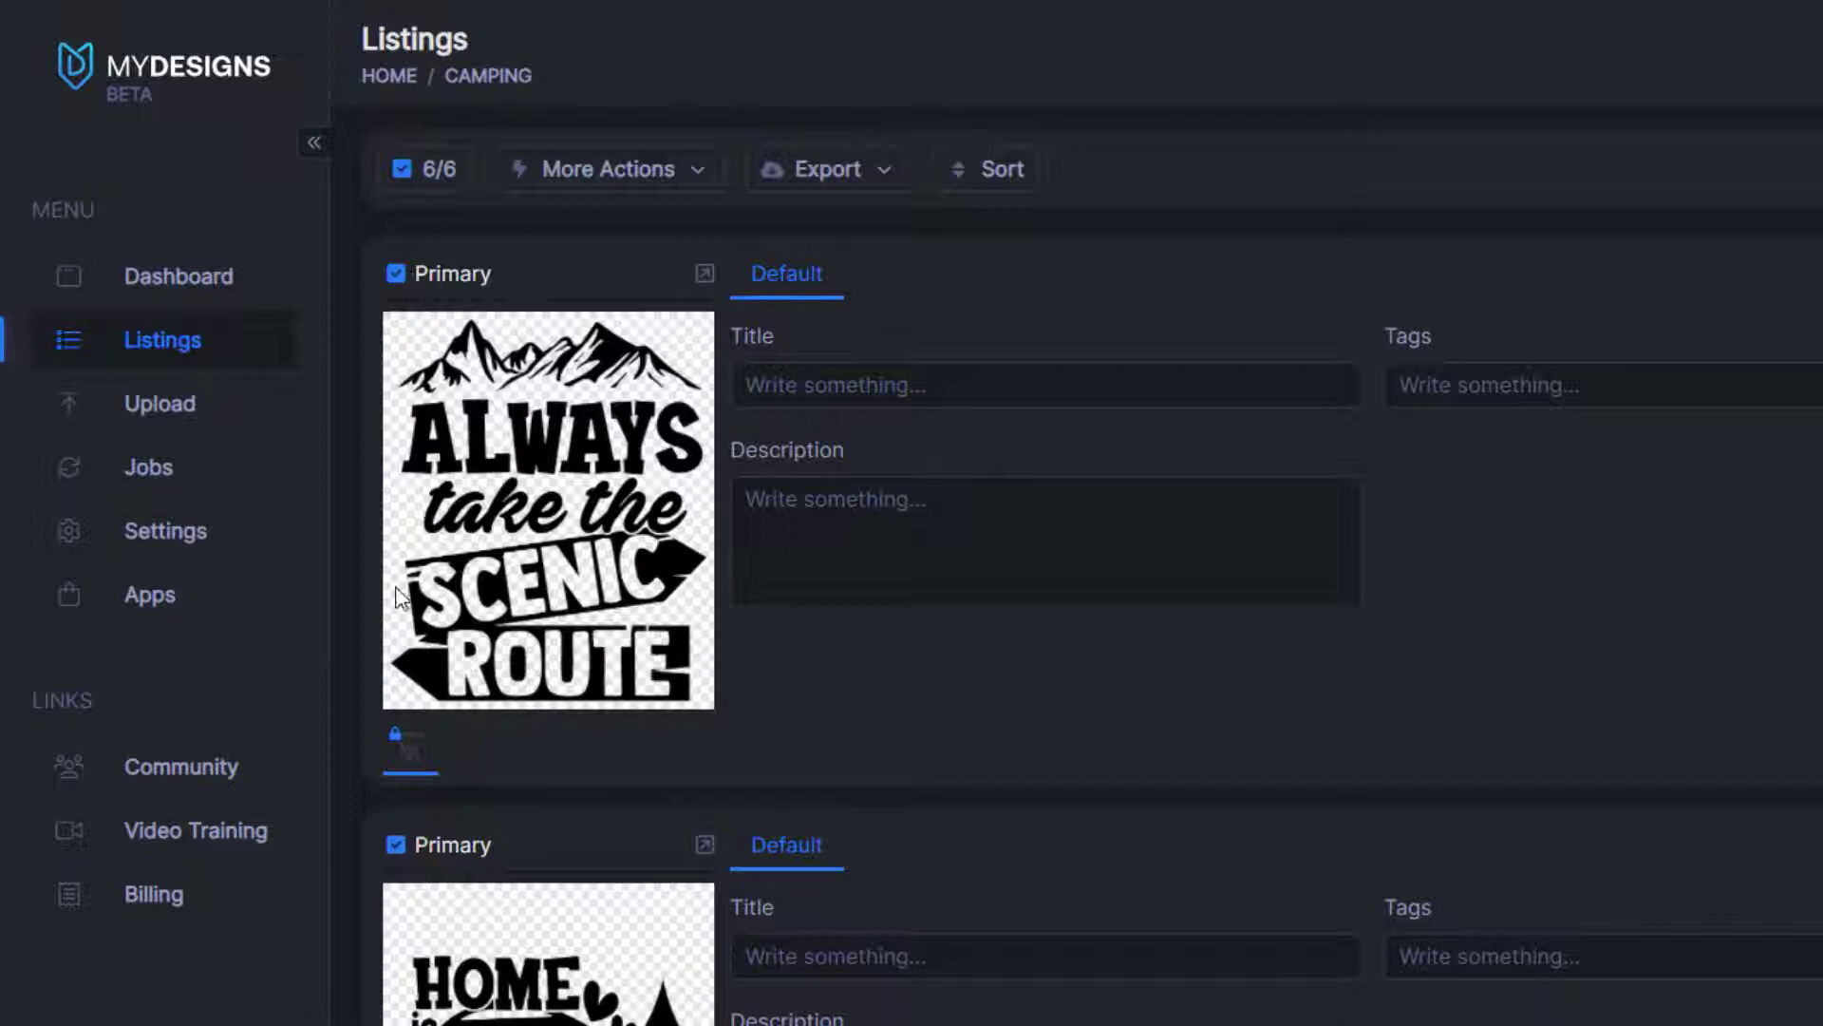
scroll(418, 672, down, 8)
scroll(418, 672, down, 12)
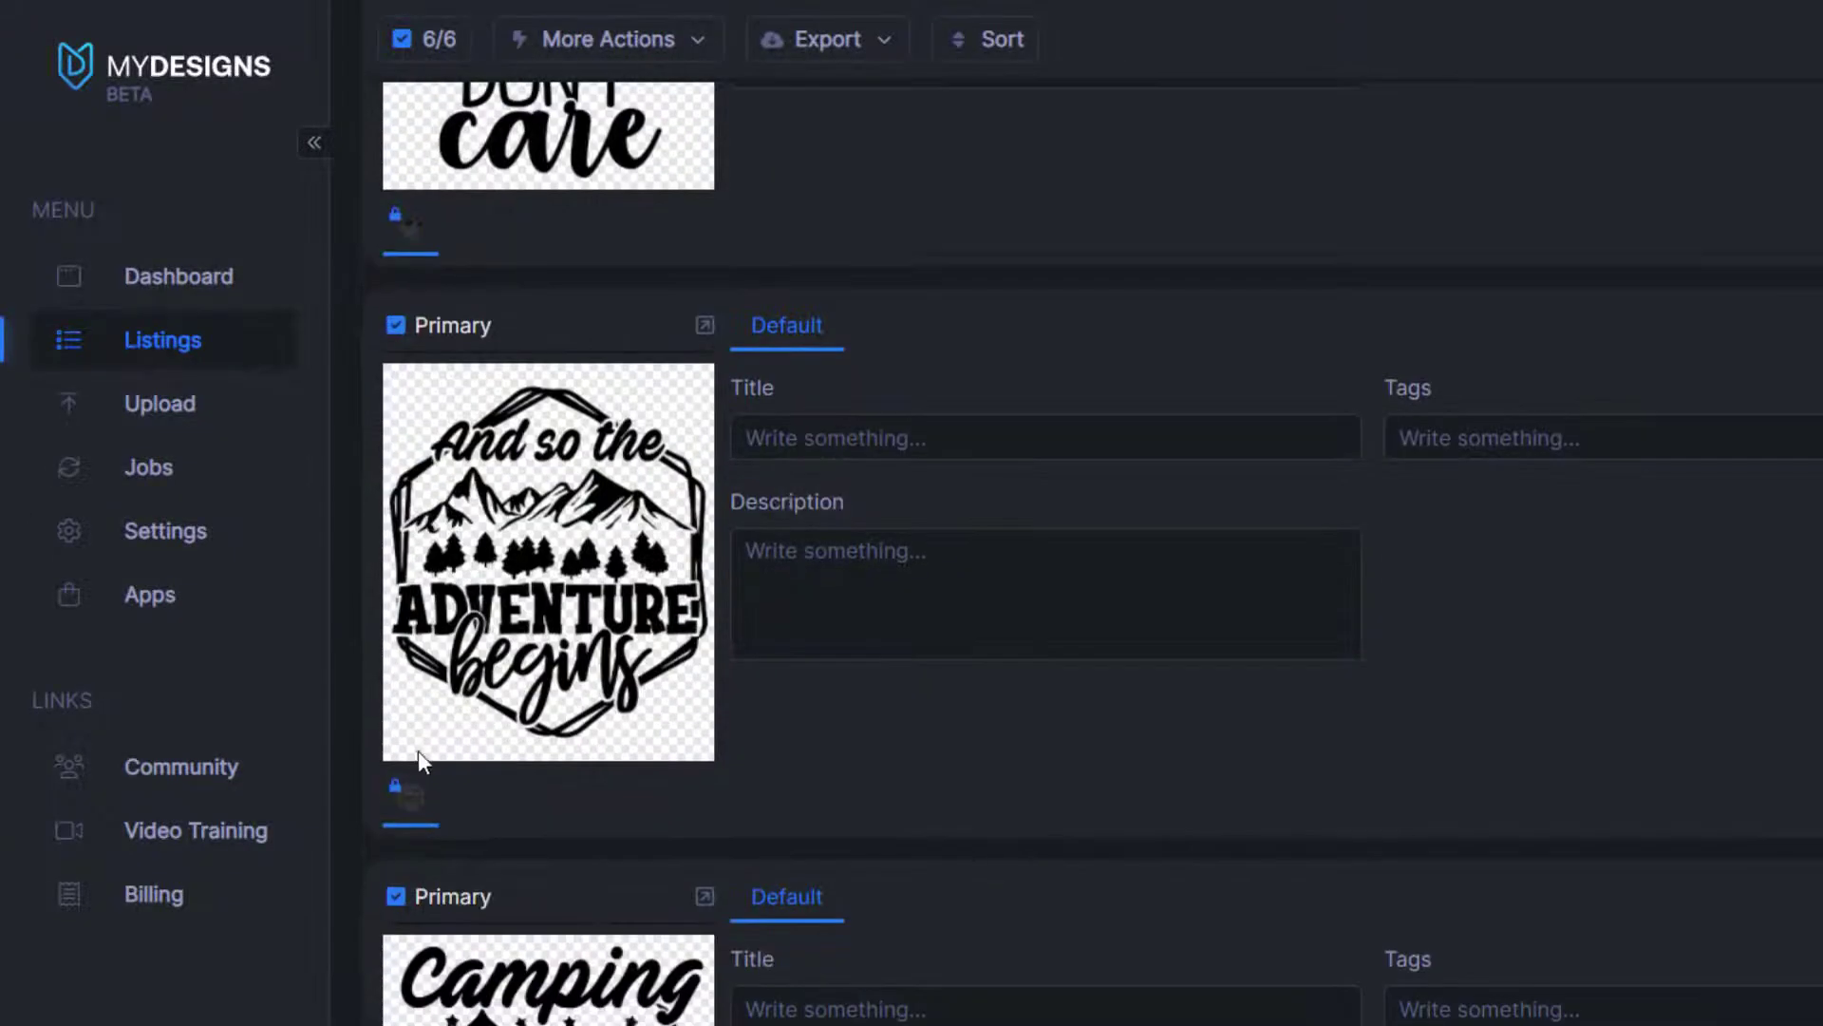
scroll(418, 750, up, 16)
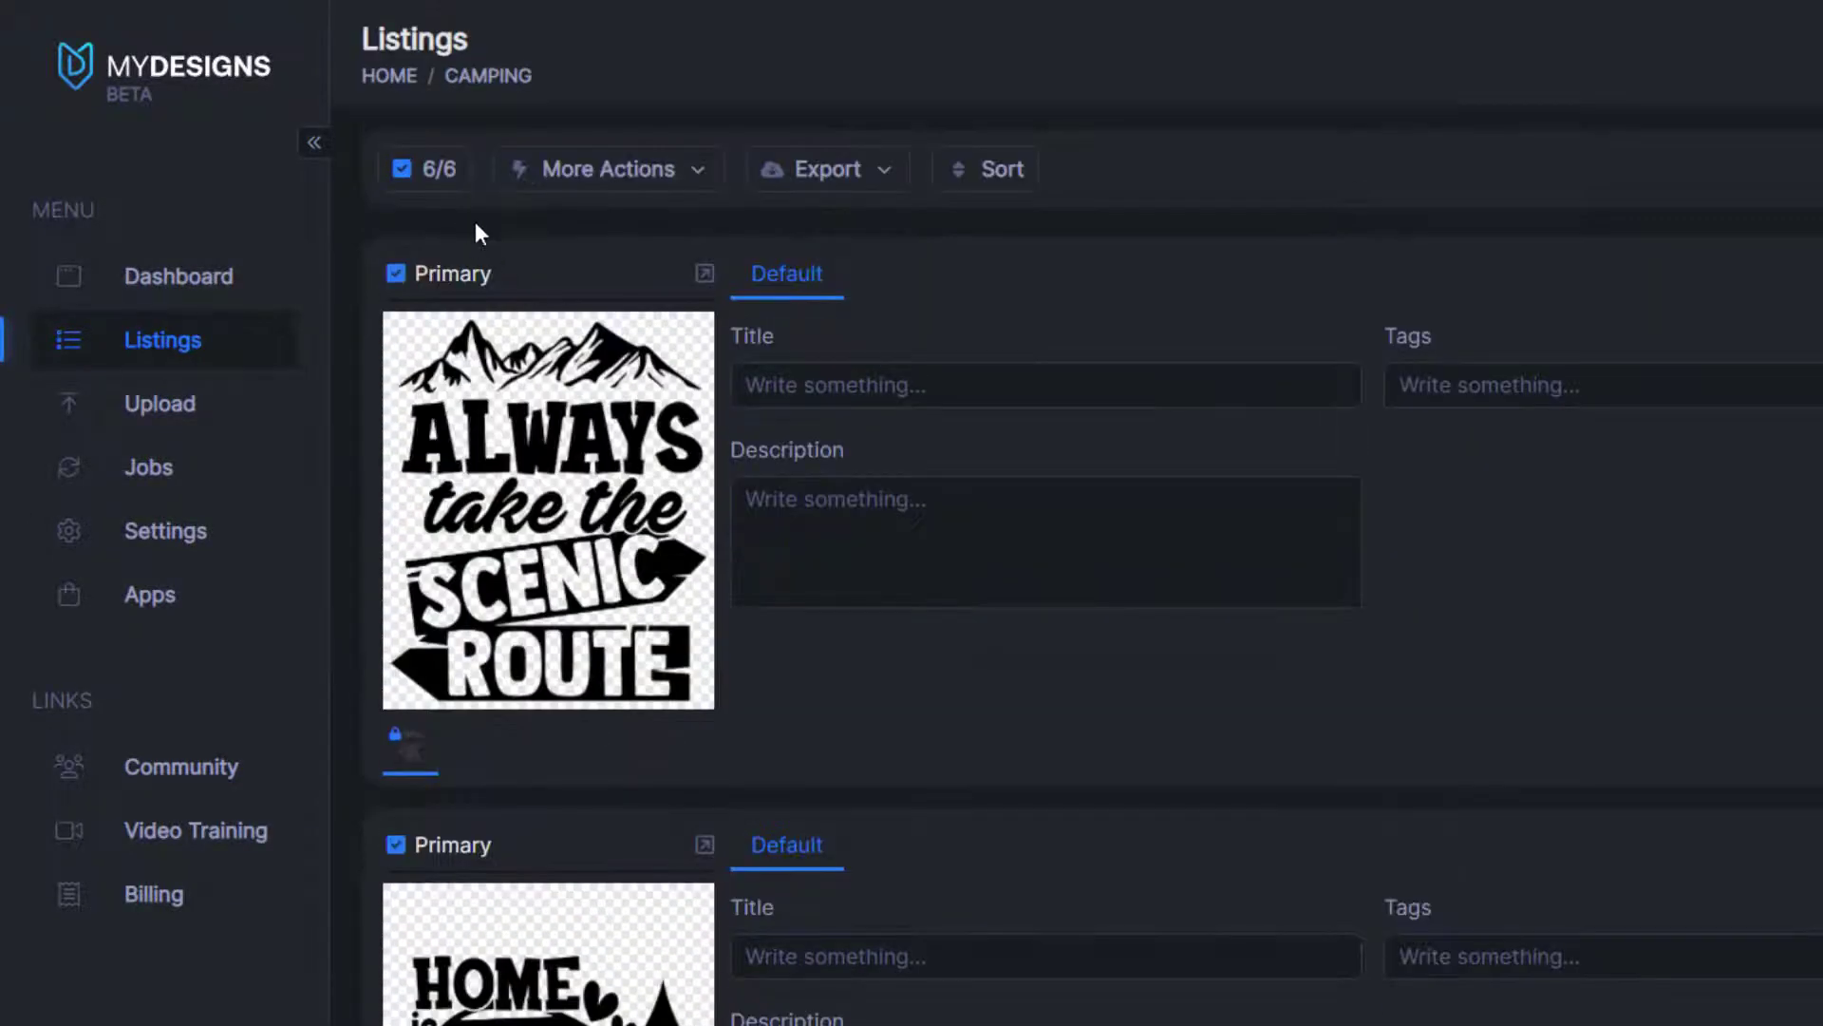
click(670, 190)
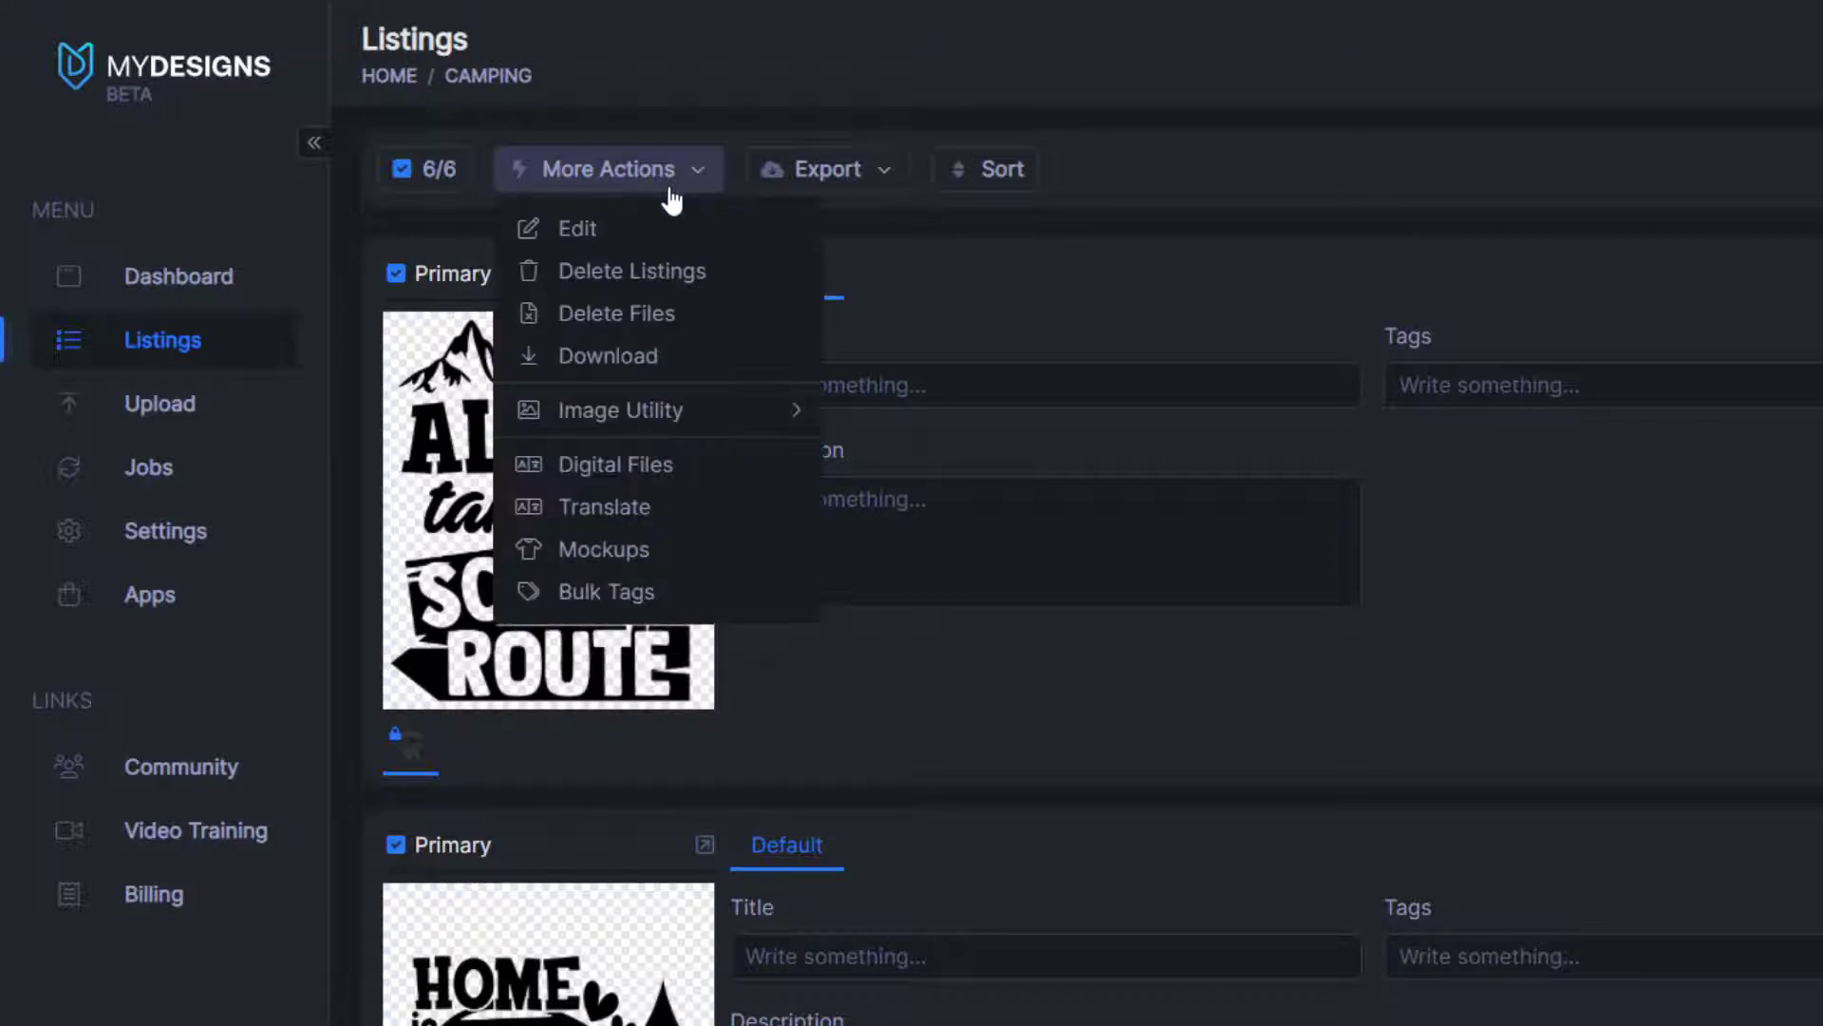
Use Primary as the source slot and add a new Mockup1 slot for the mockups.
click(604, 551)
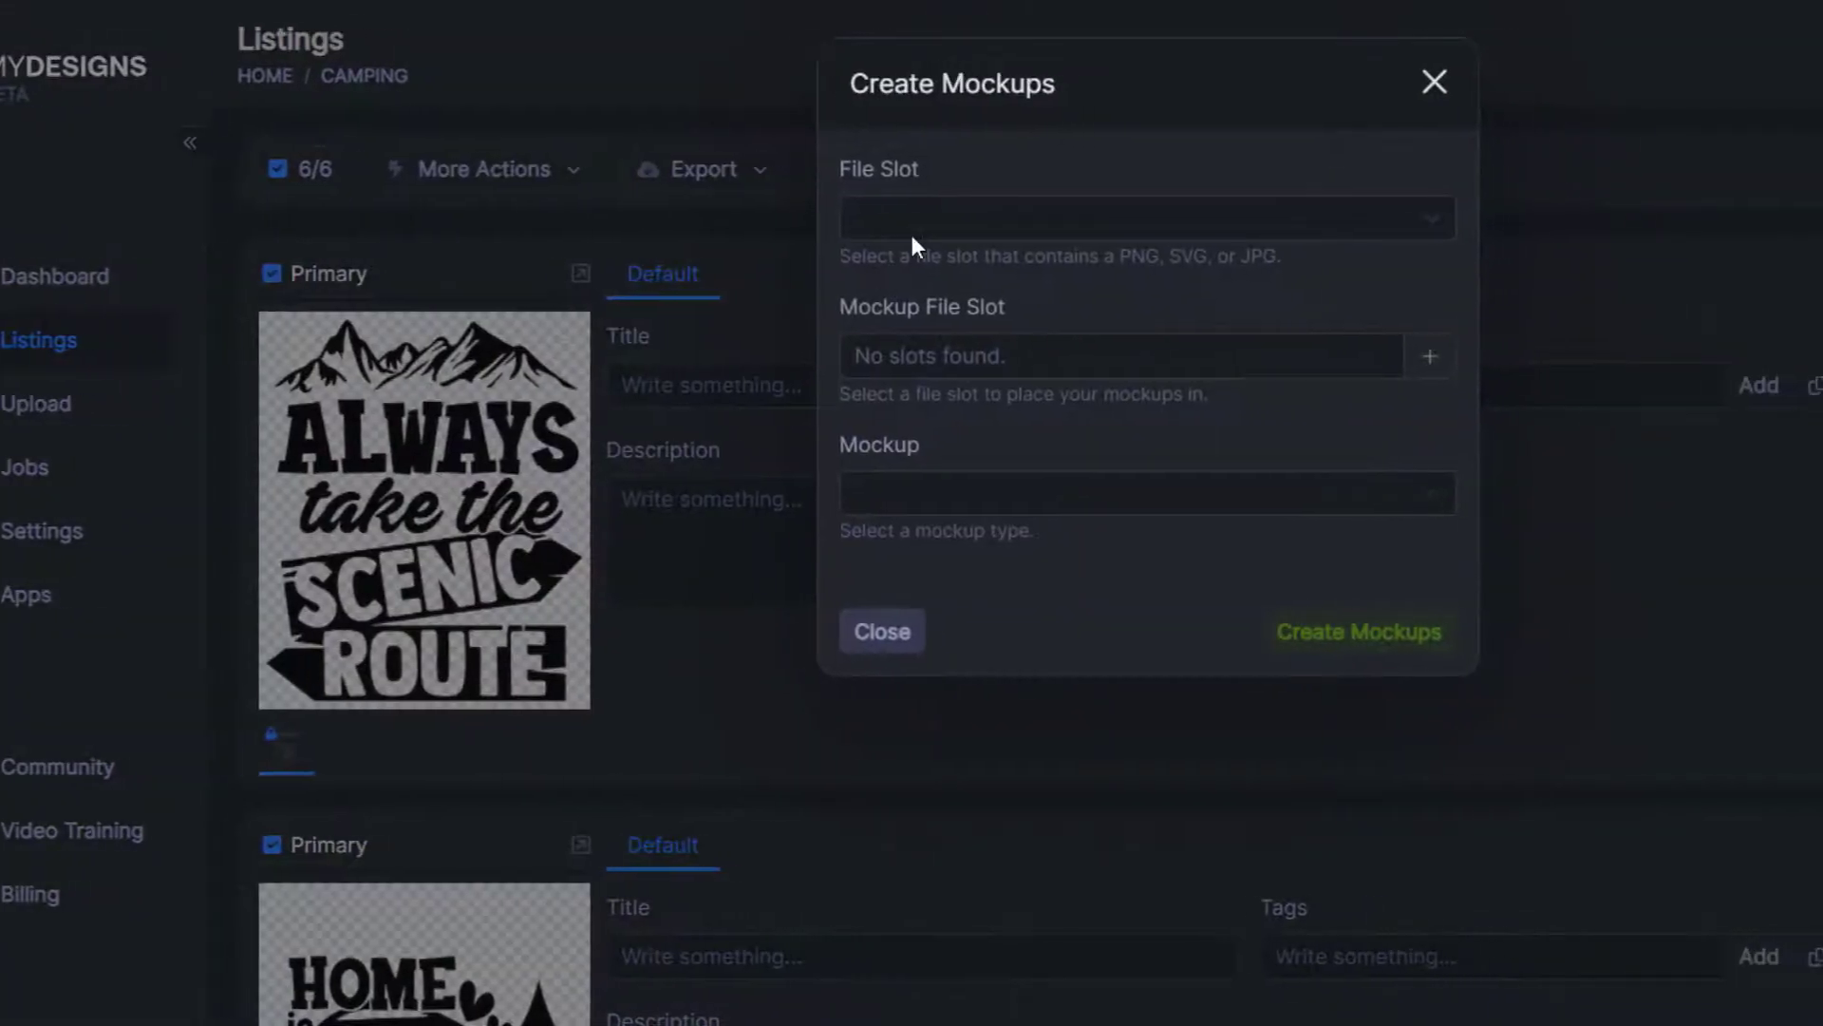
click(910, 228)
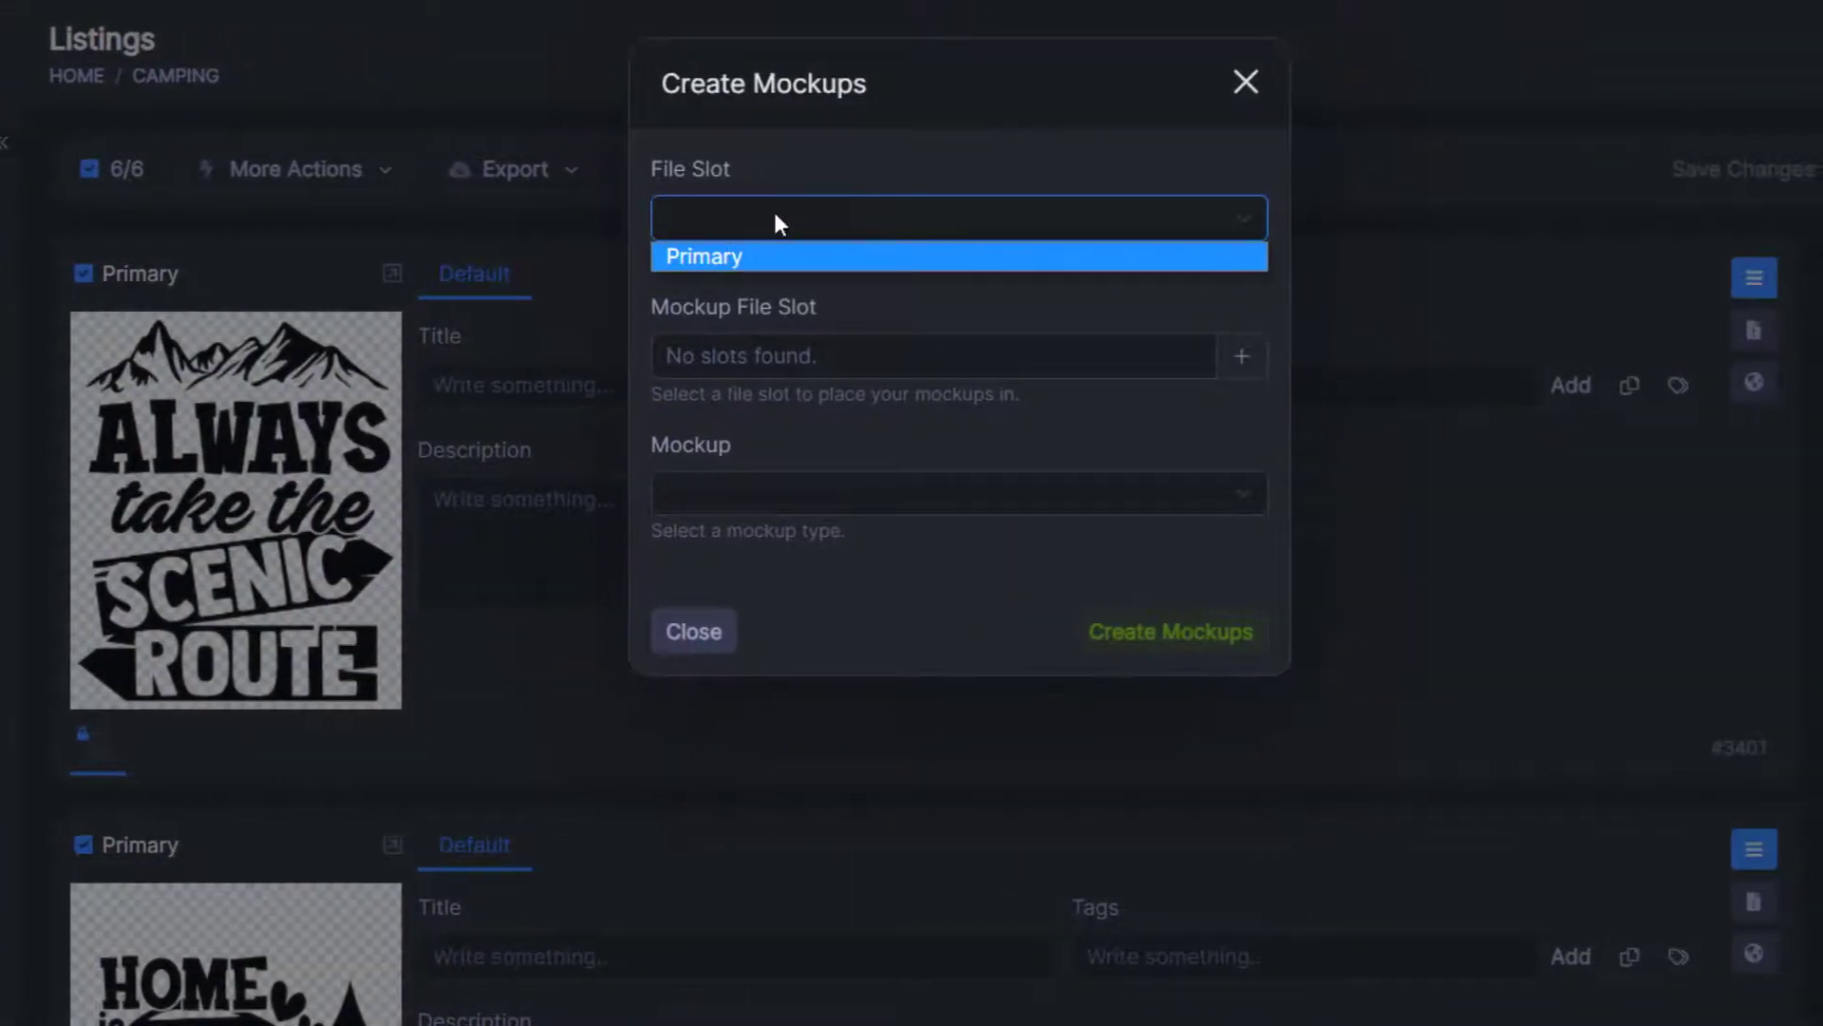
click(743, 254)
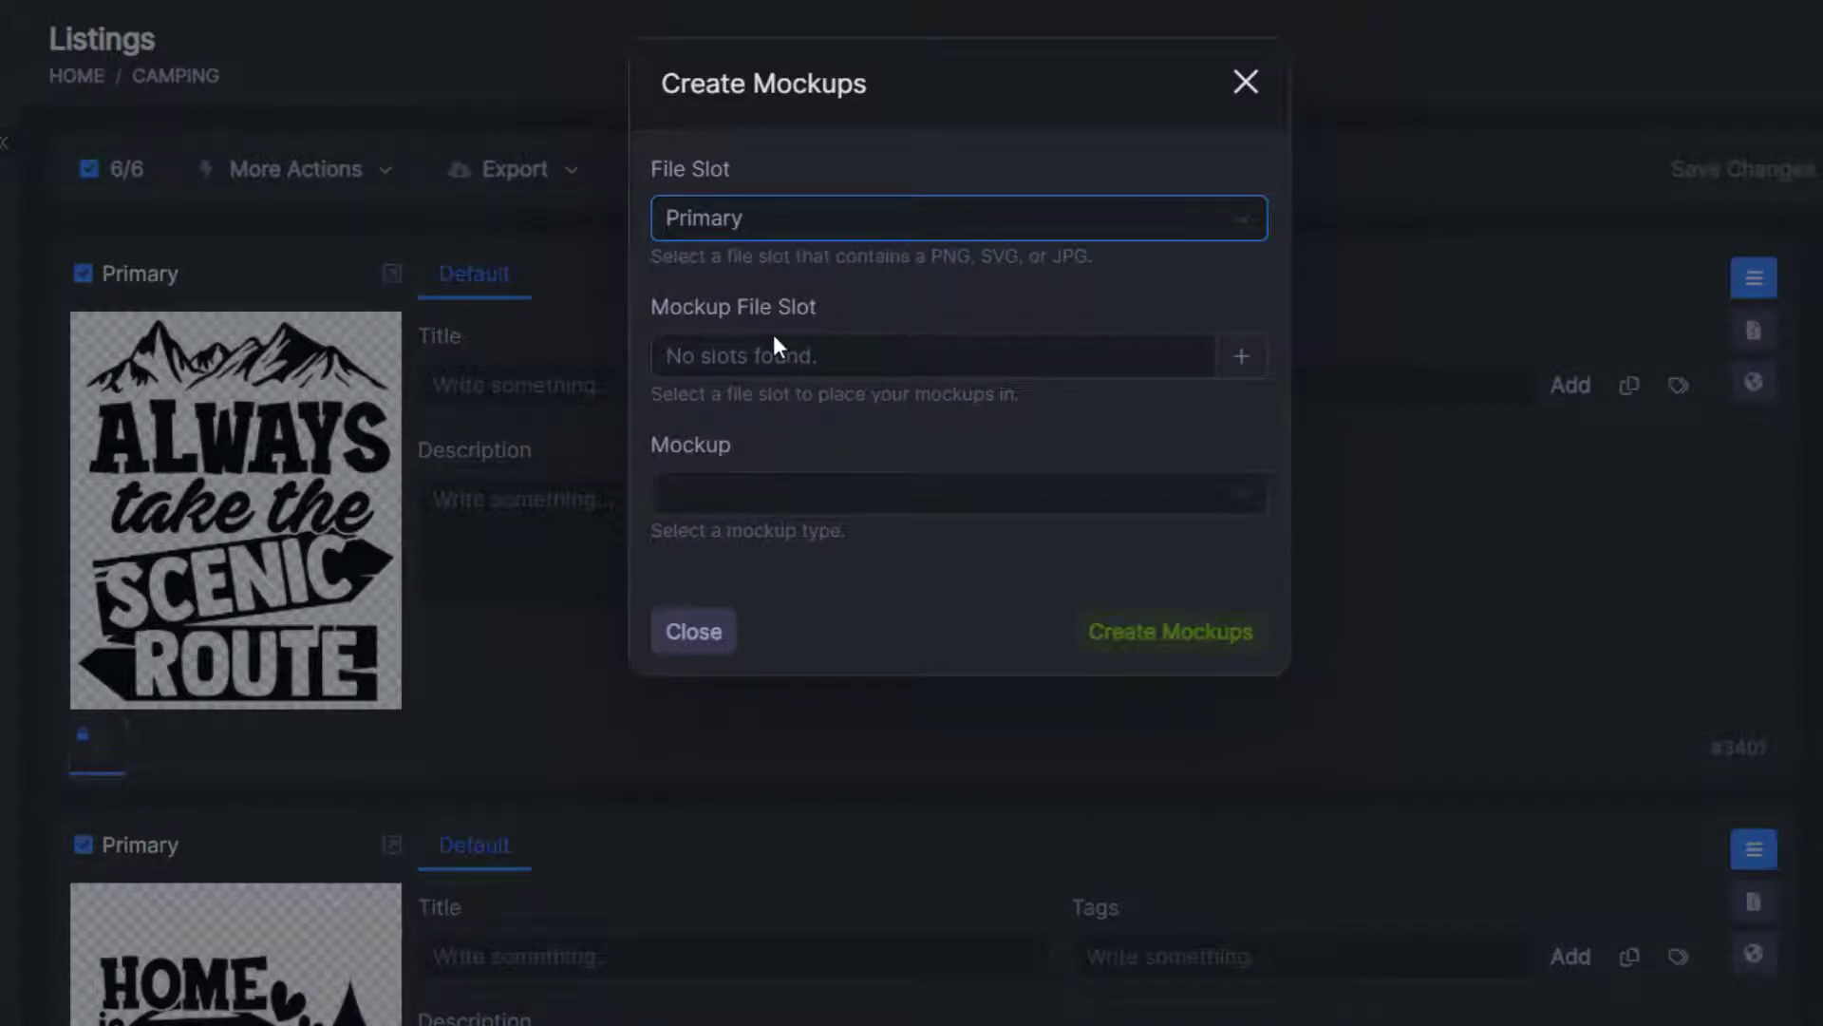
click(1241, 357)
text(Mockup1)
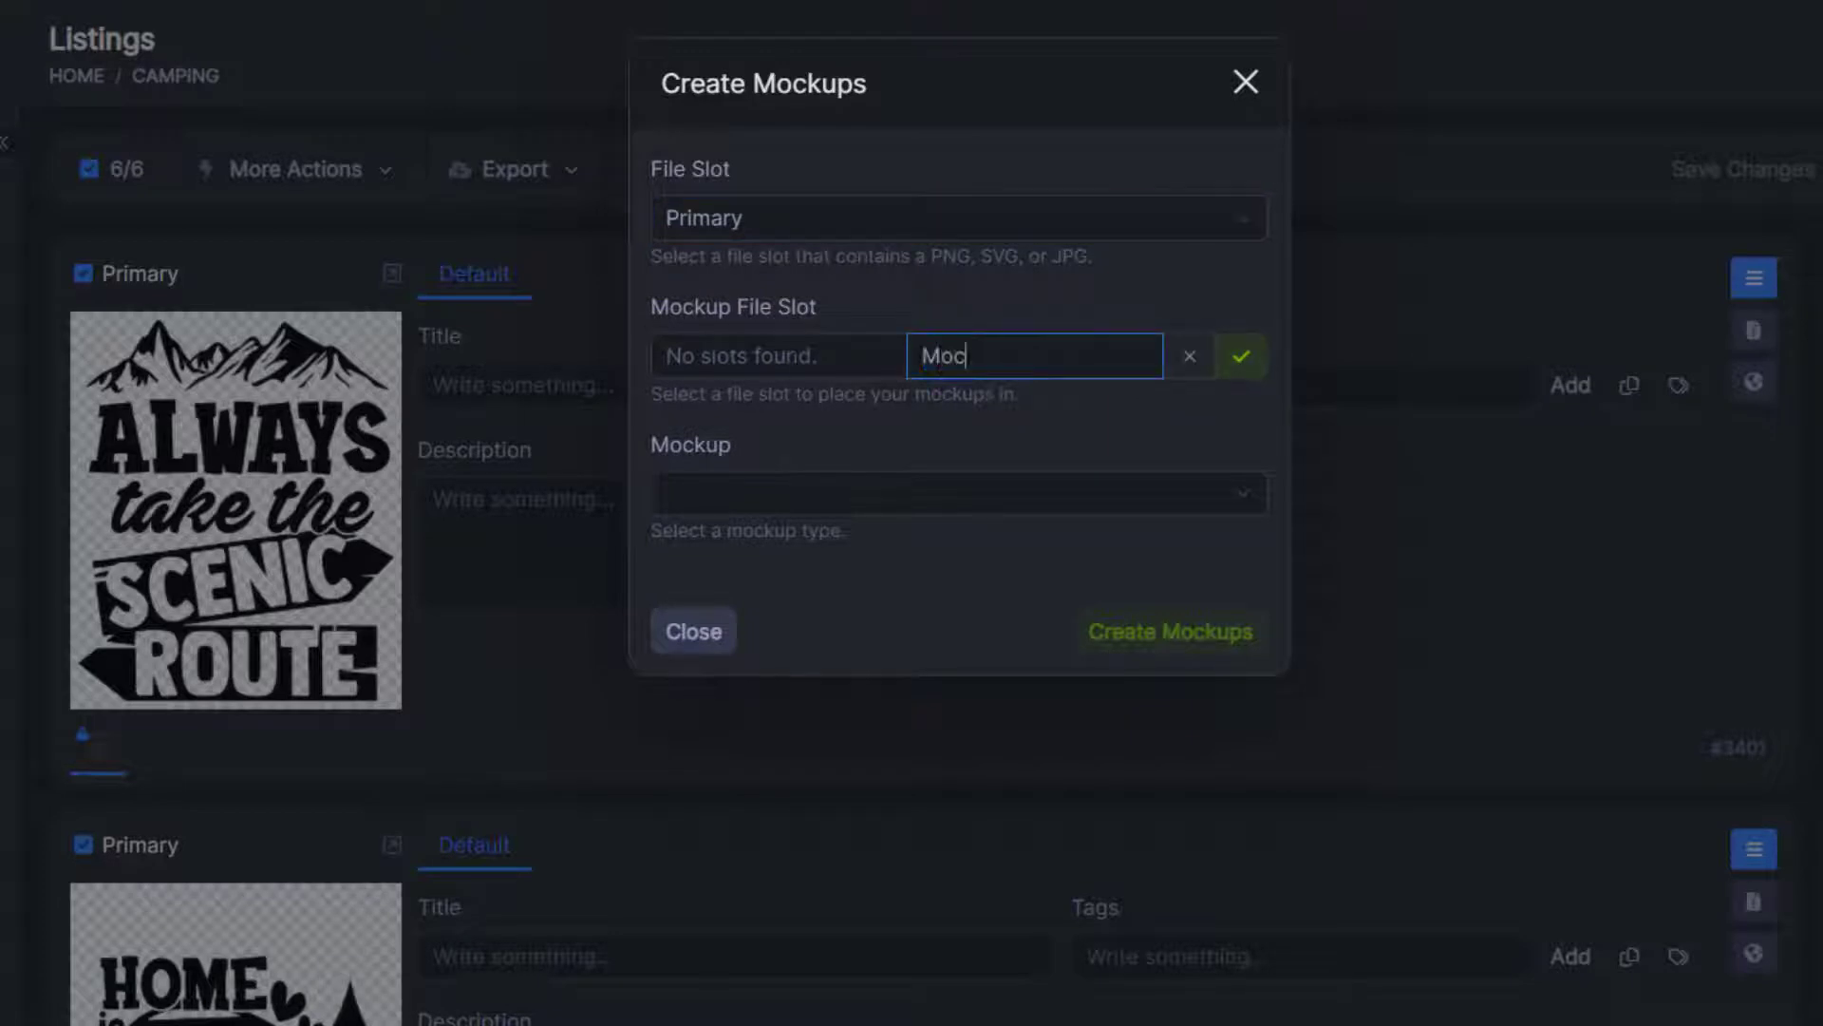
click(1244, 361)
click(1216, 285)
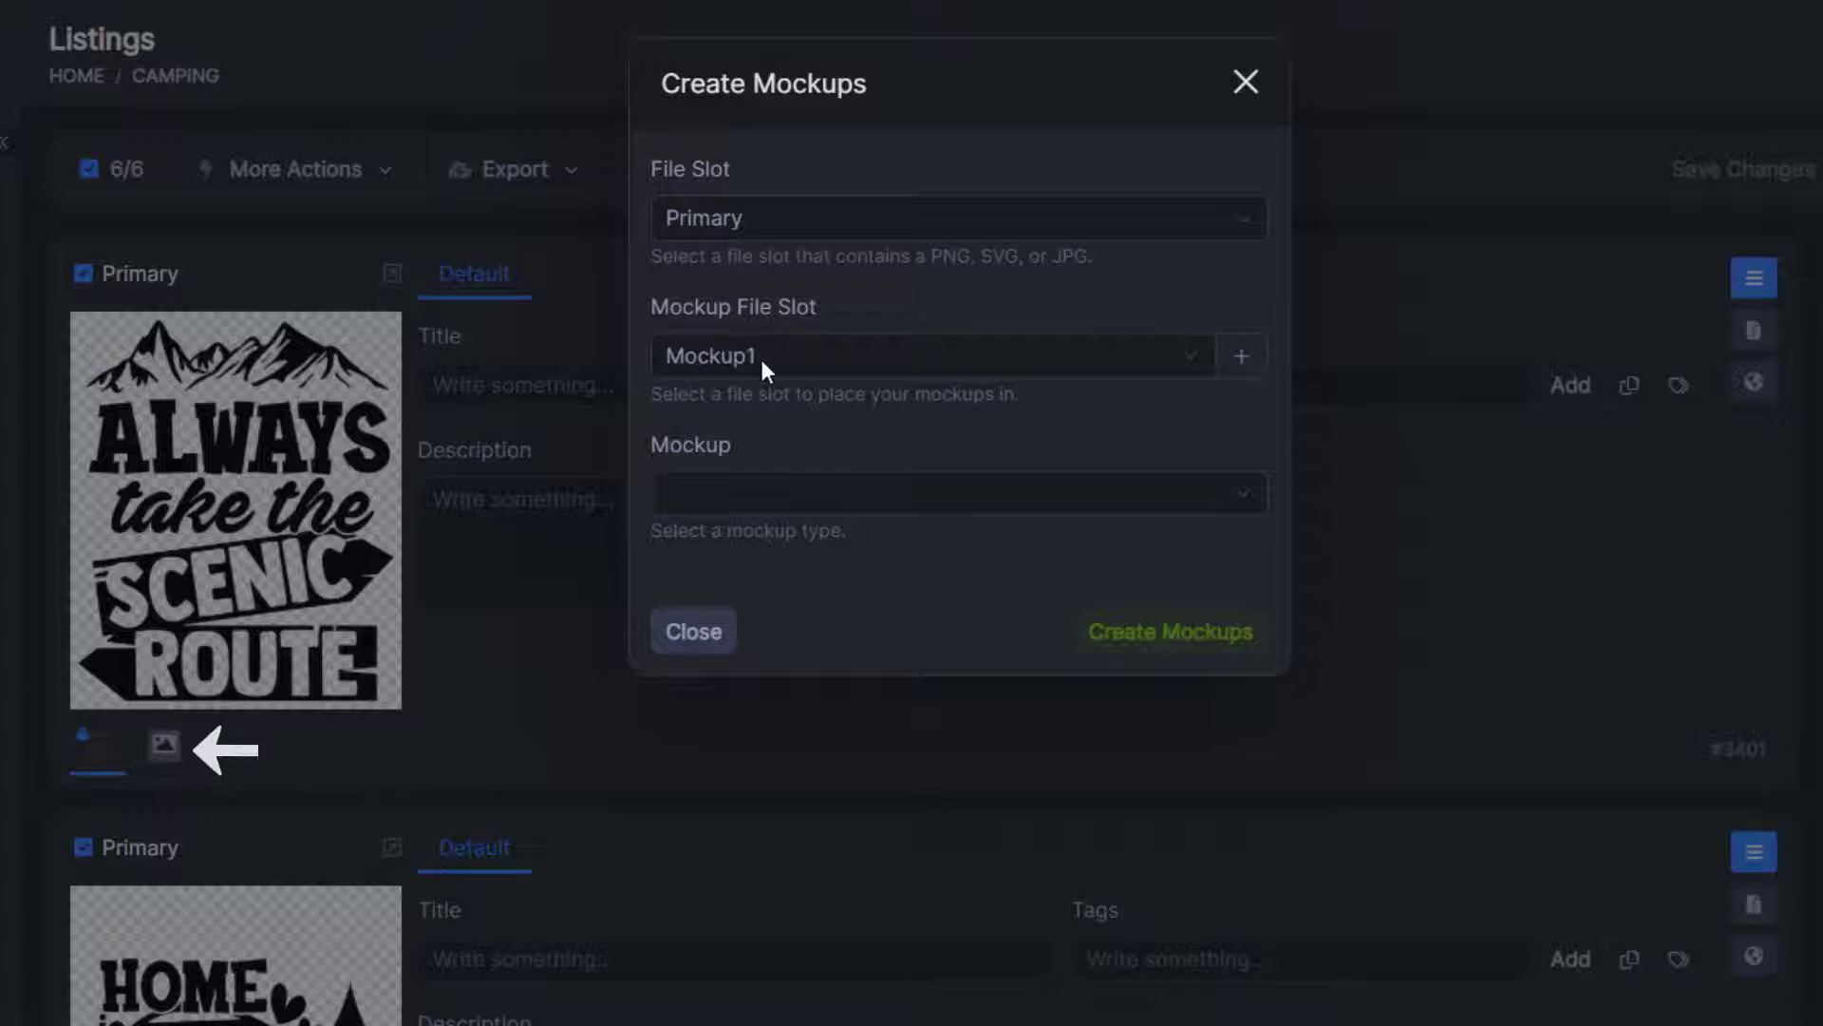
Choose the Folded T-Shirt mockup and generate it for all six designs.
click(847, 496)
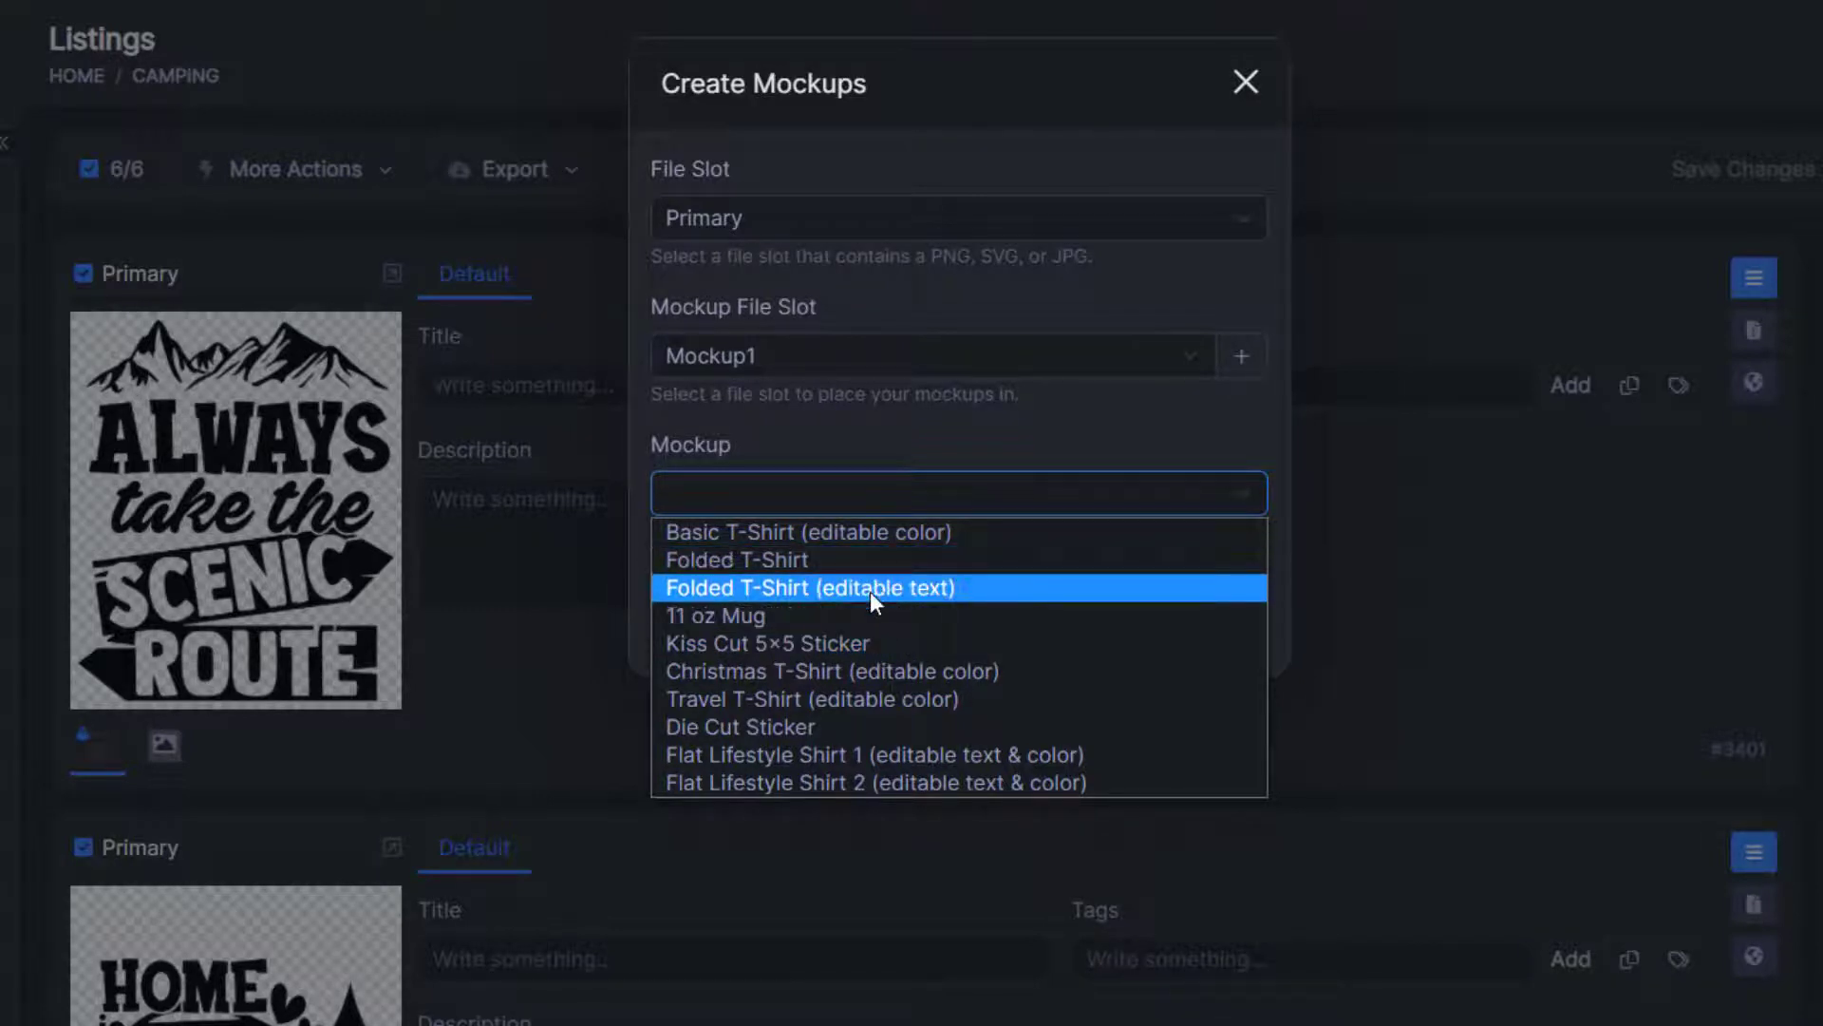
click(800, 560)
click(606, 534)
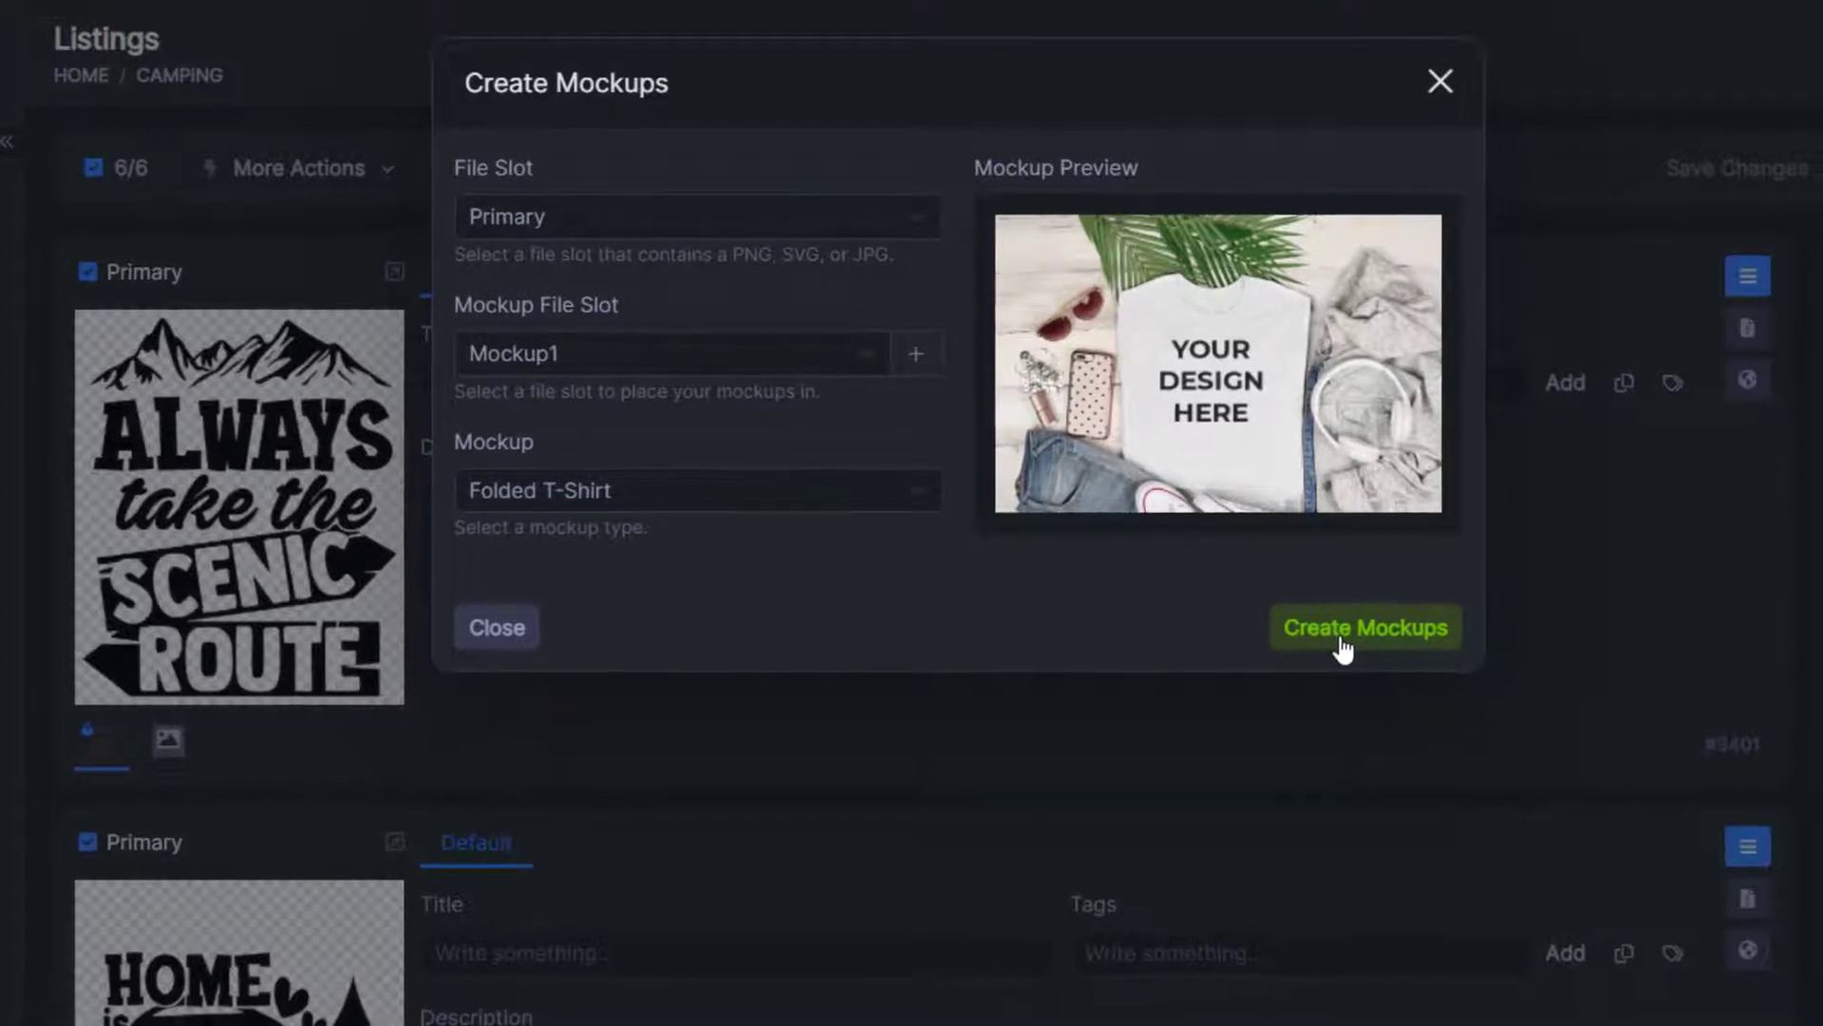
click(1342, 648)
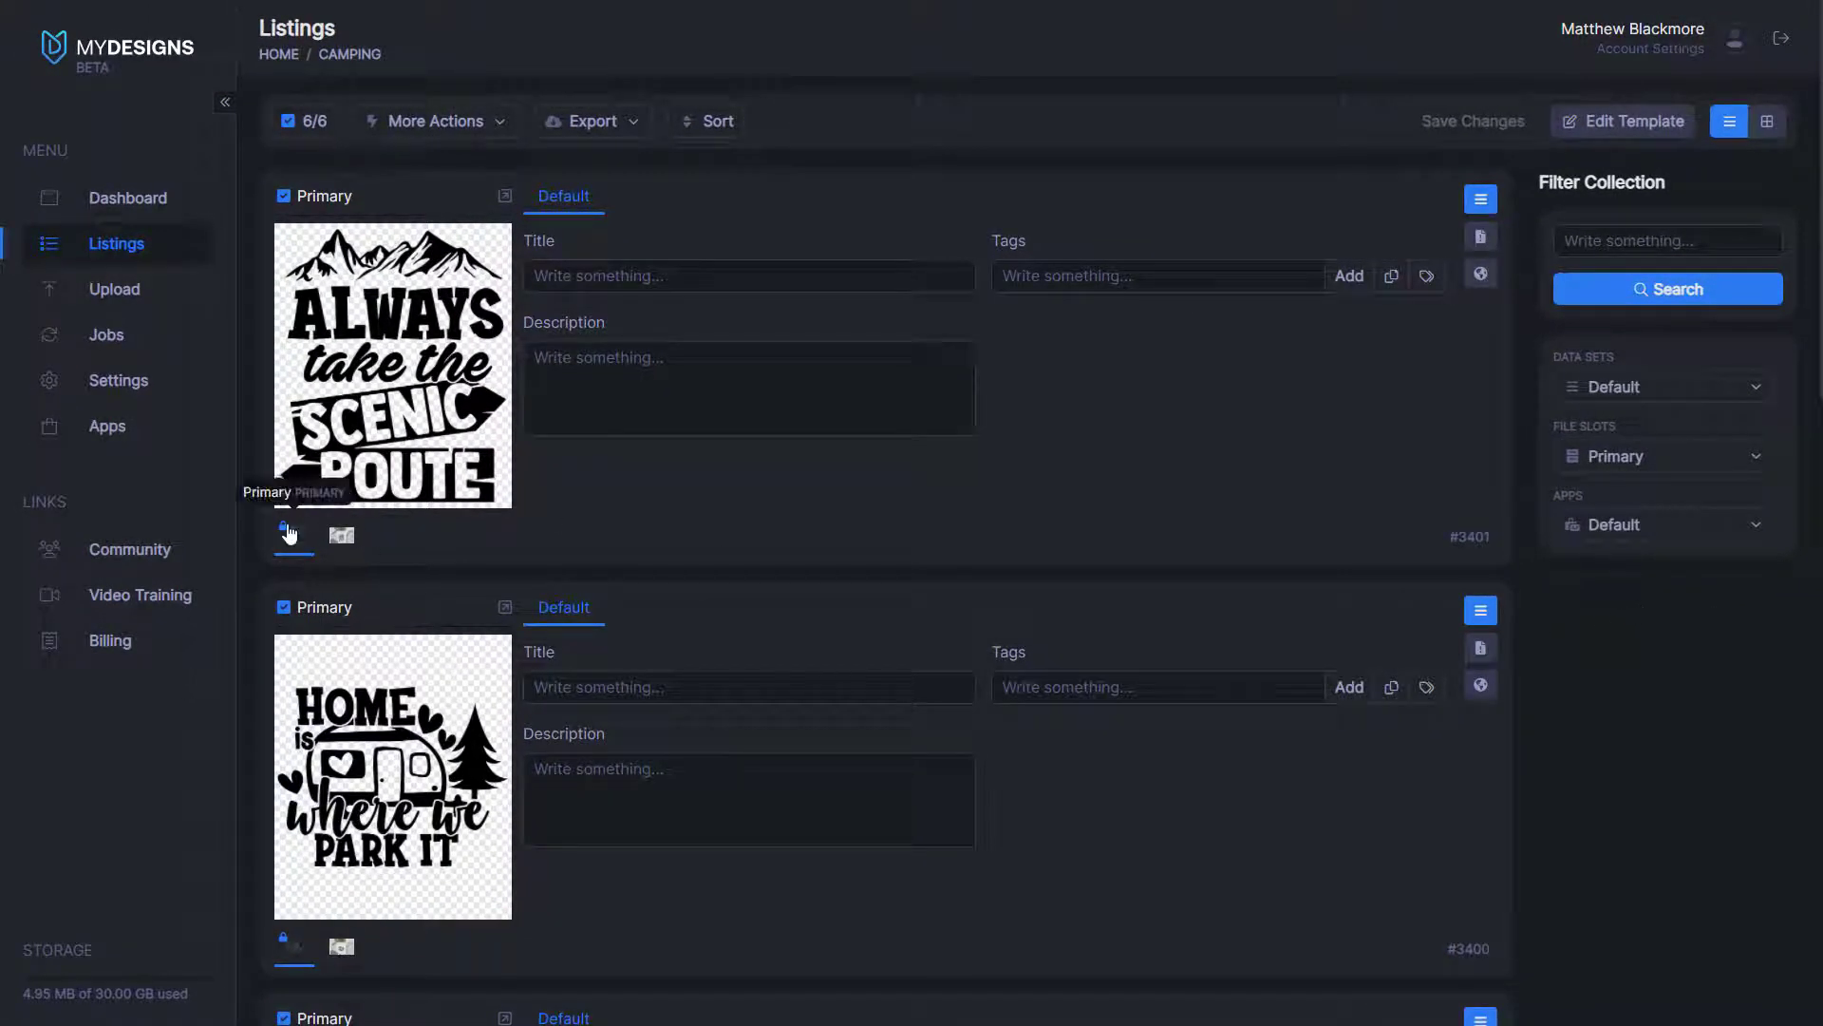
scroll(1024, 569, down, 1)
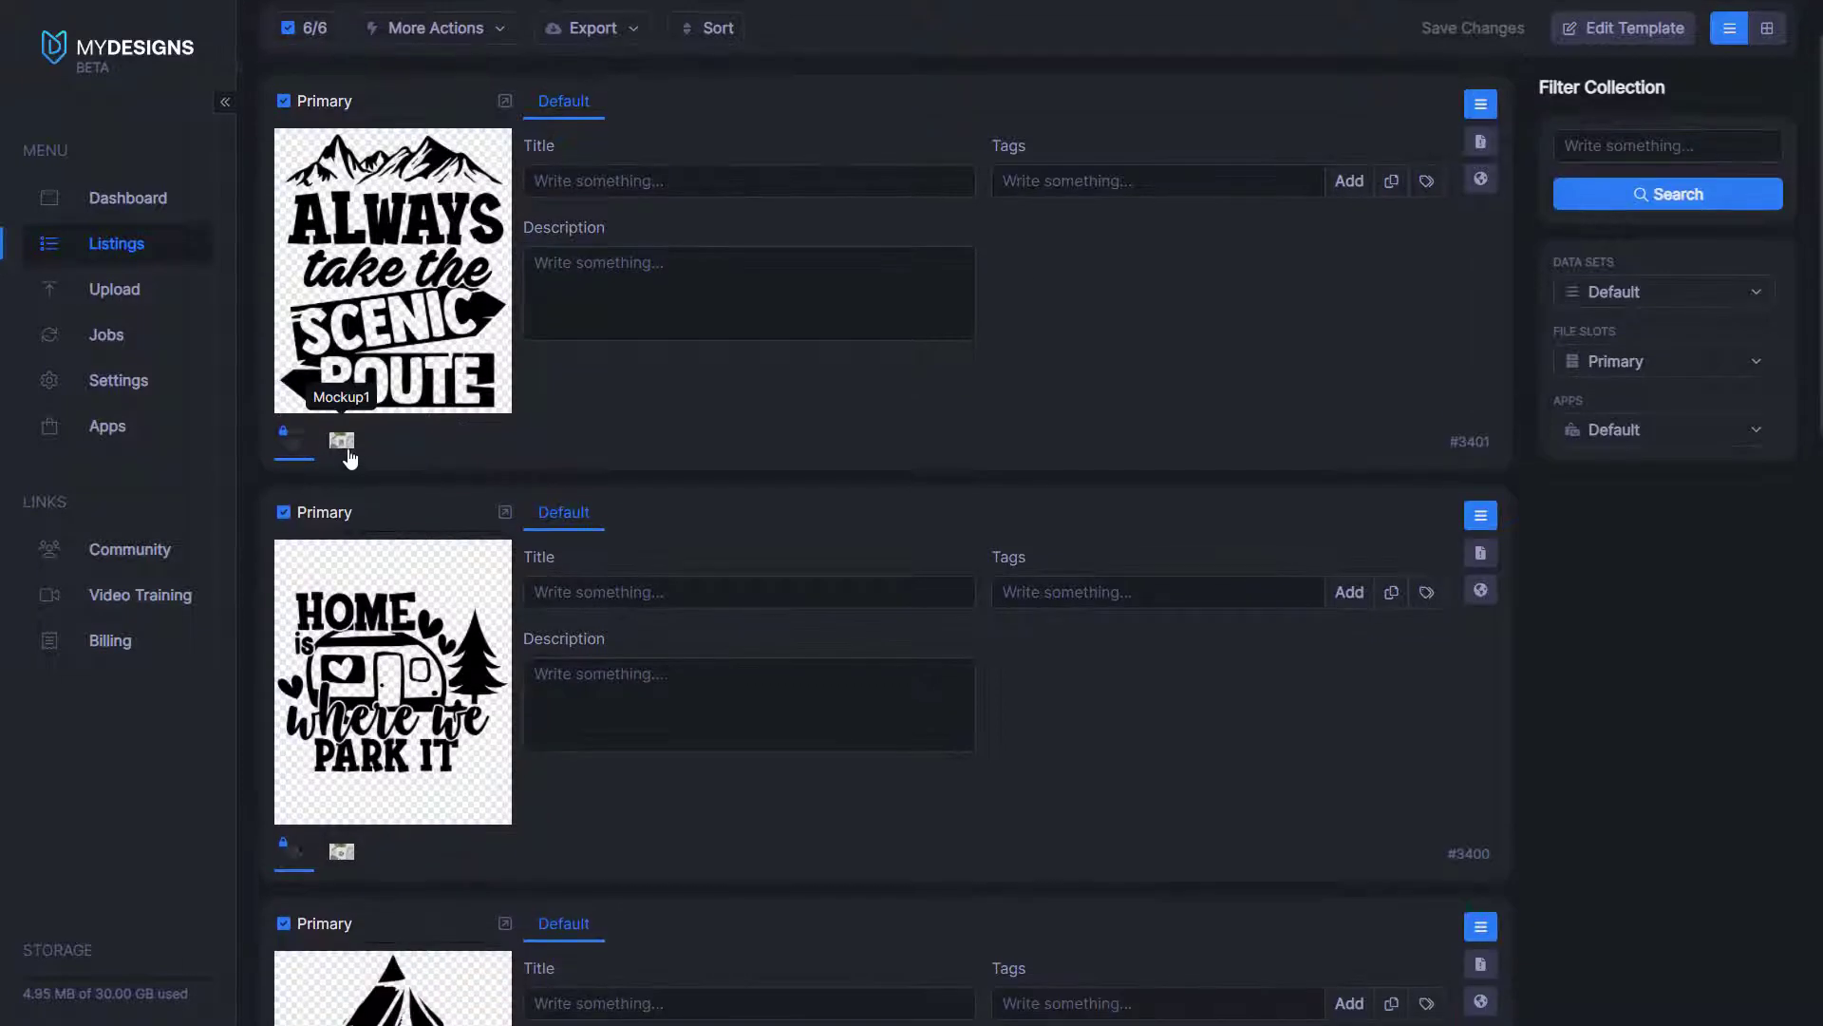
scroll(598, 401, up, 1)
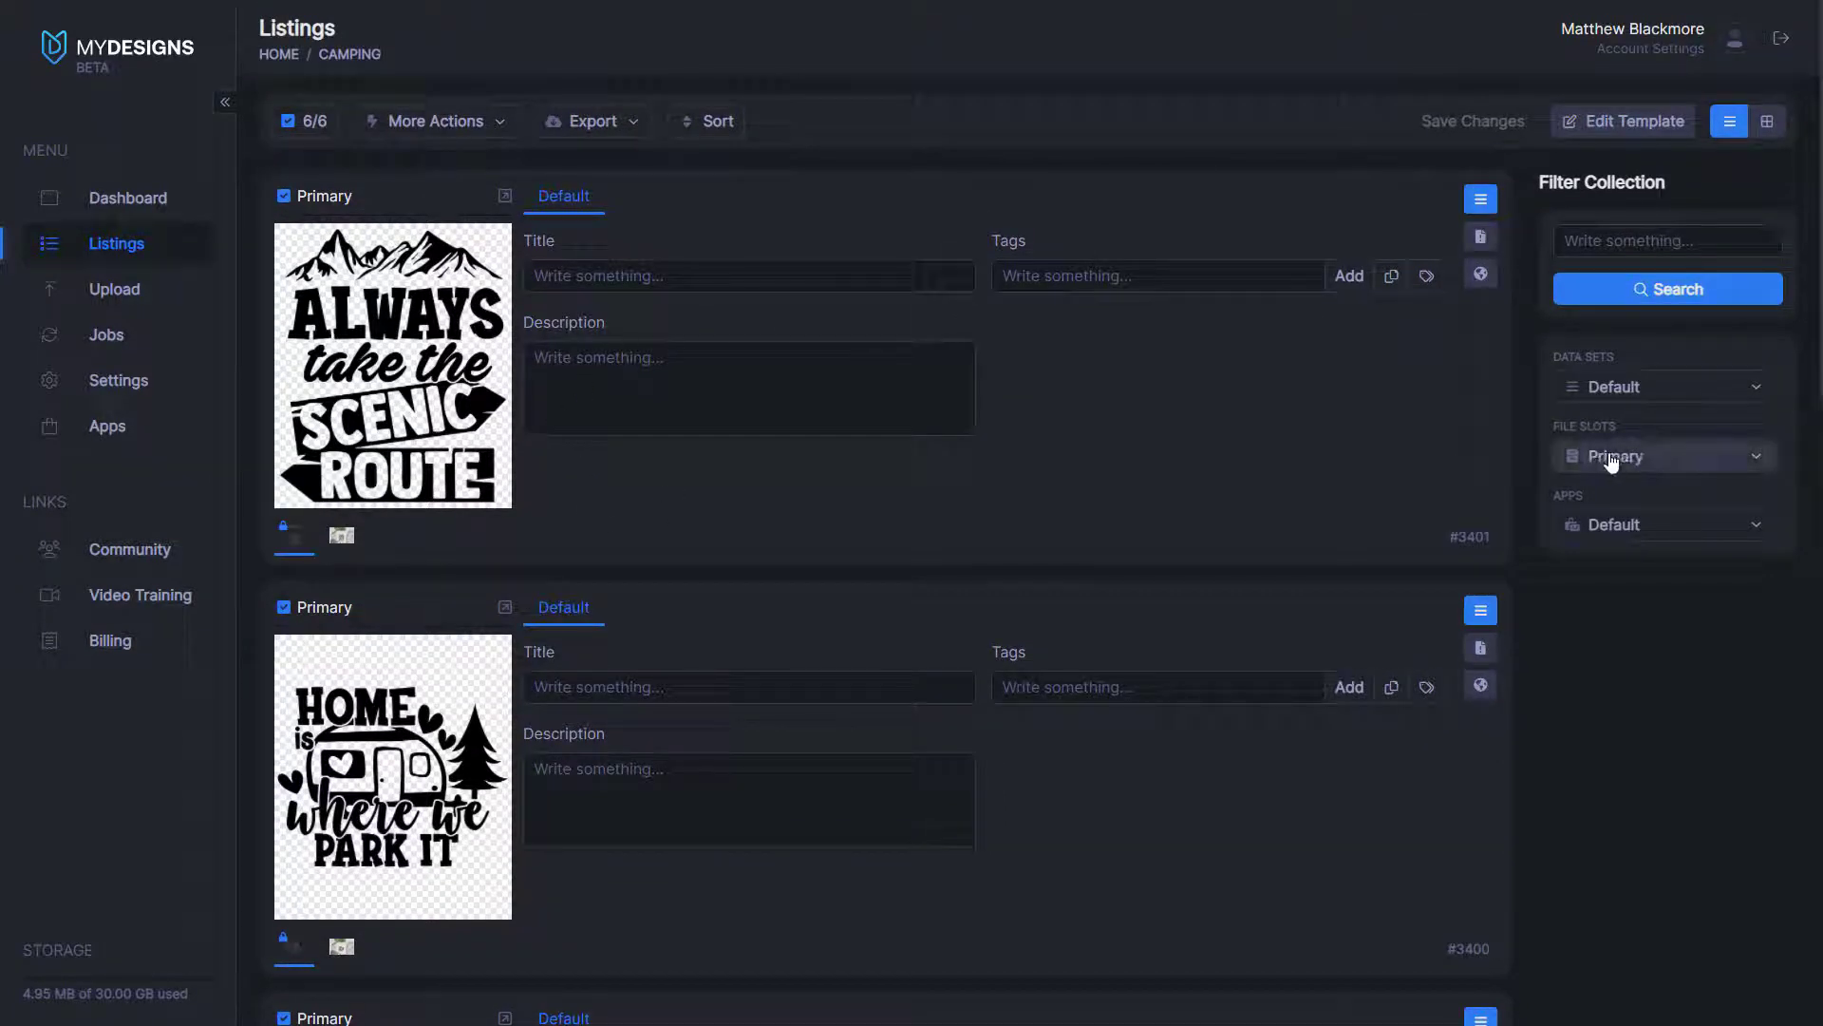
click(1649, 459)
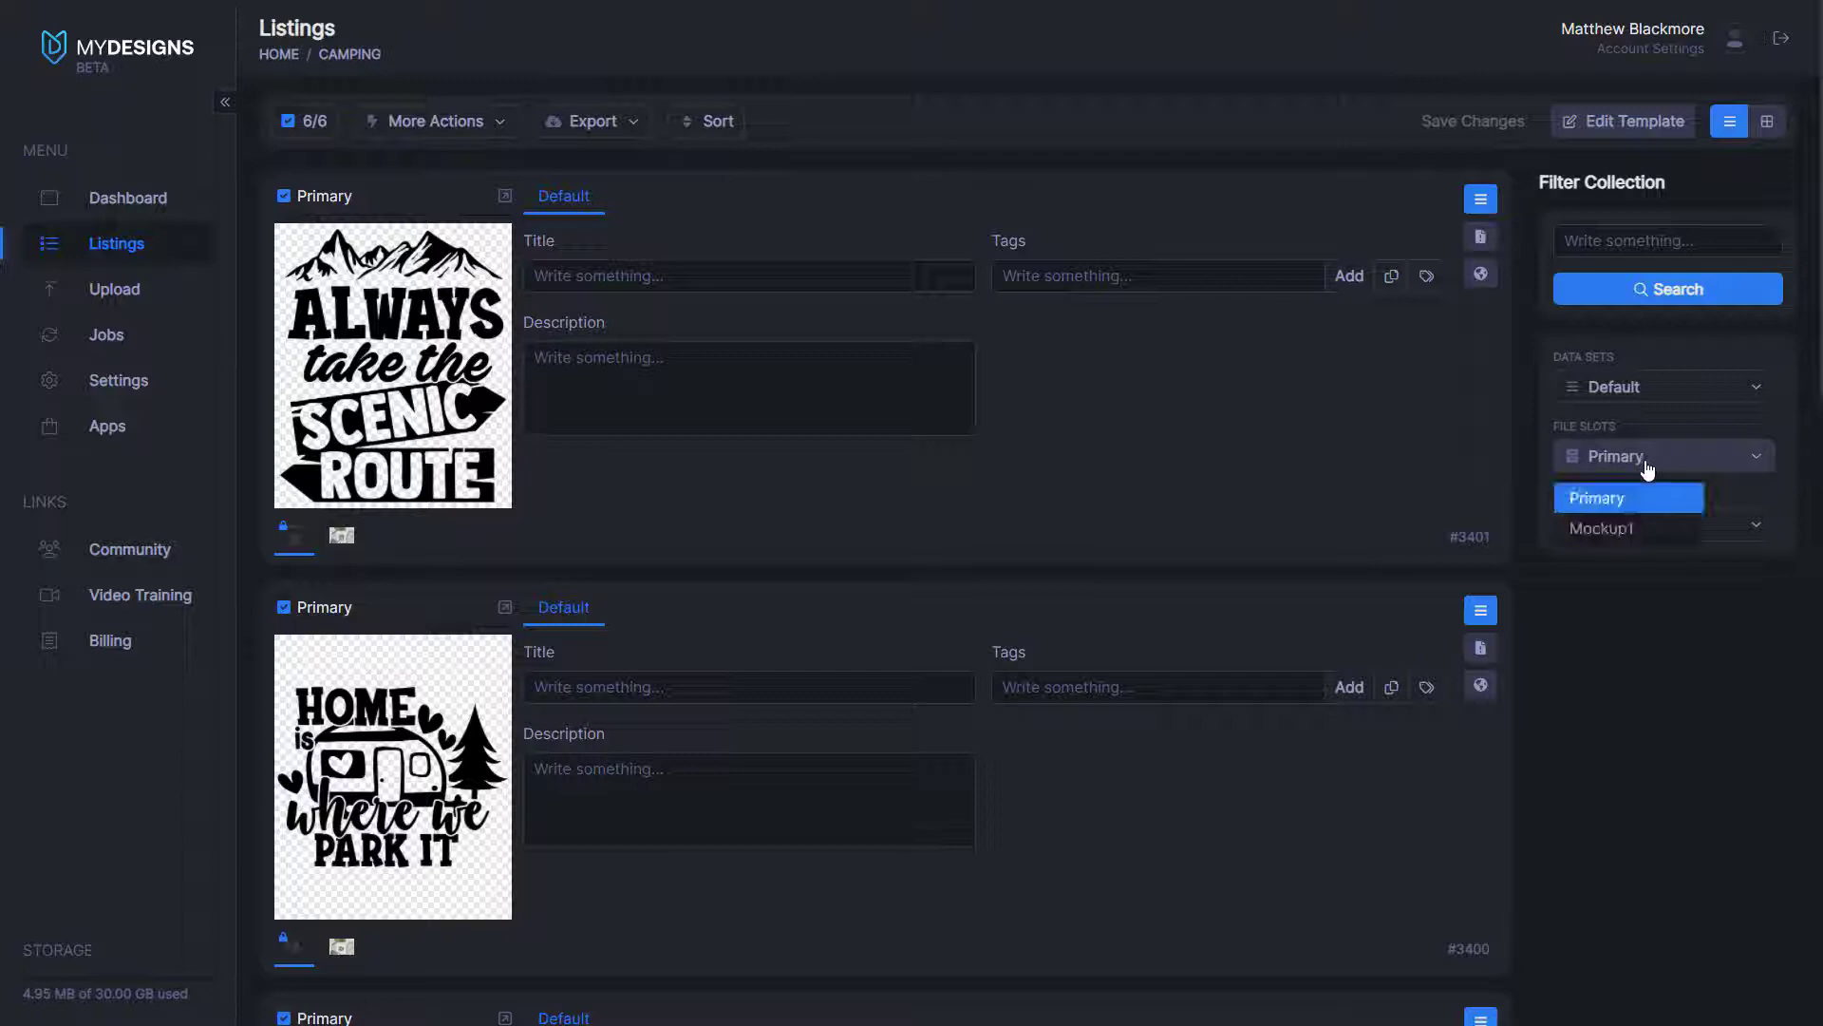
click(1598, 529)
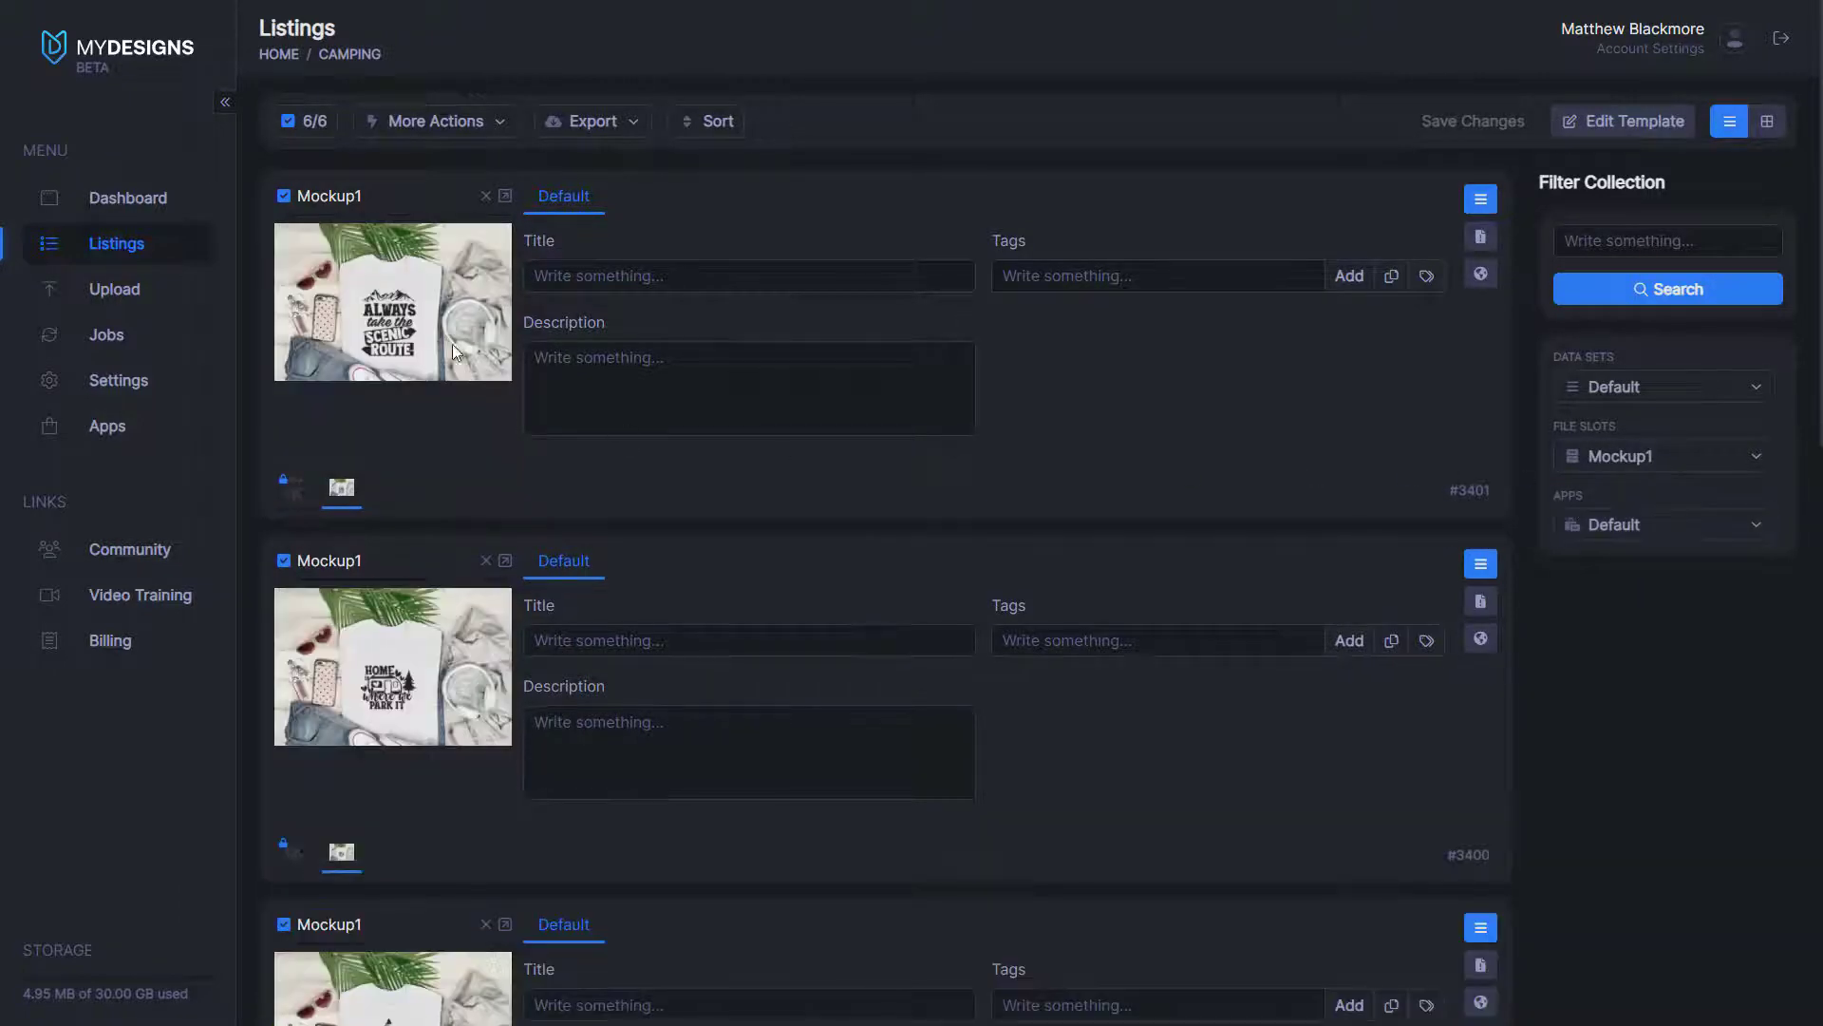
click(1766, 121)
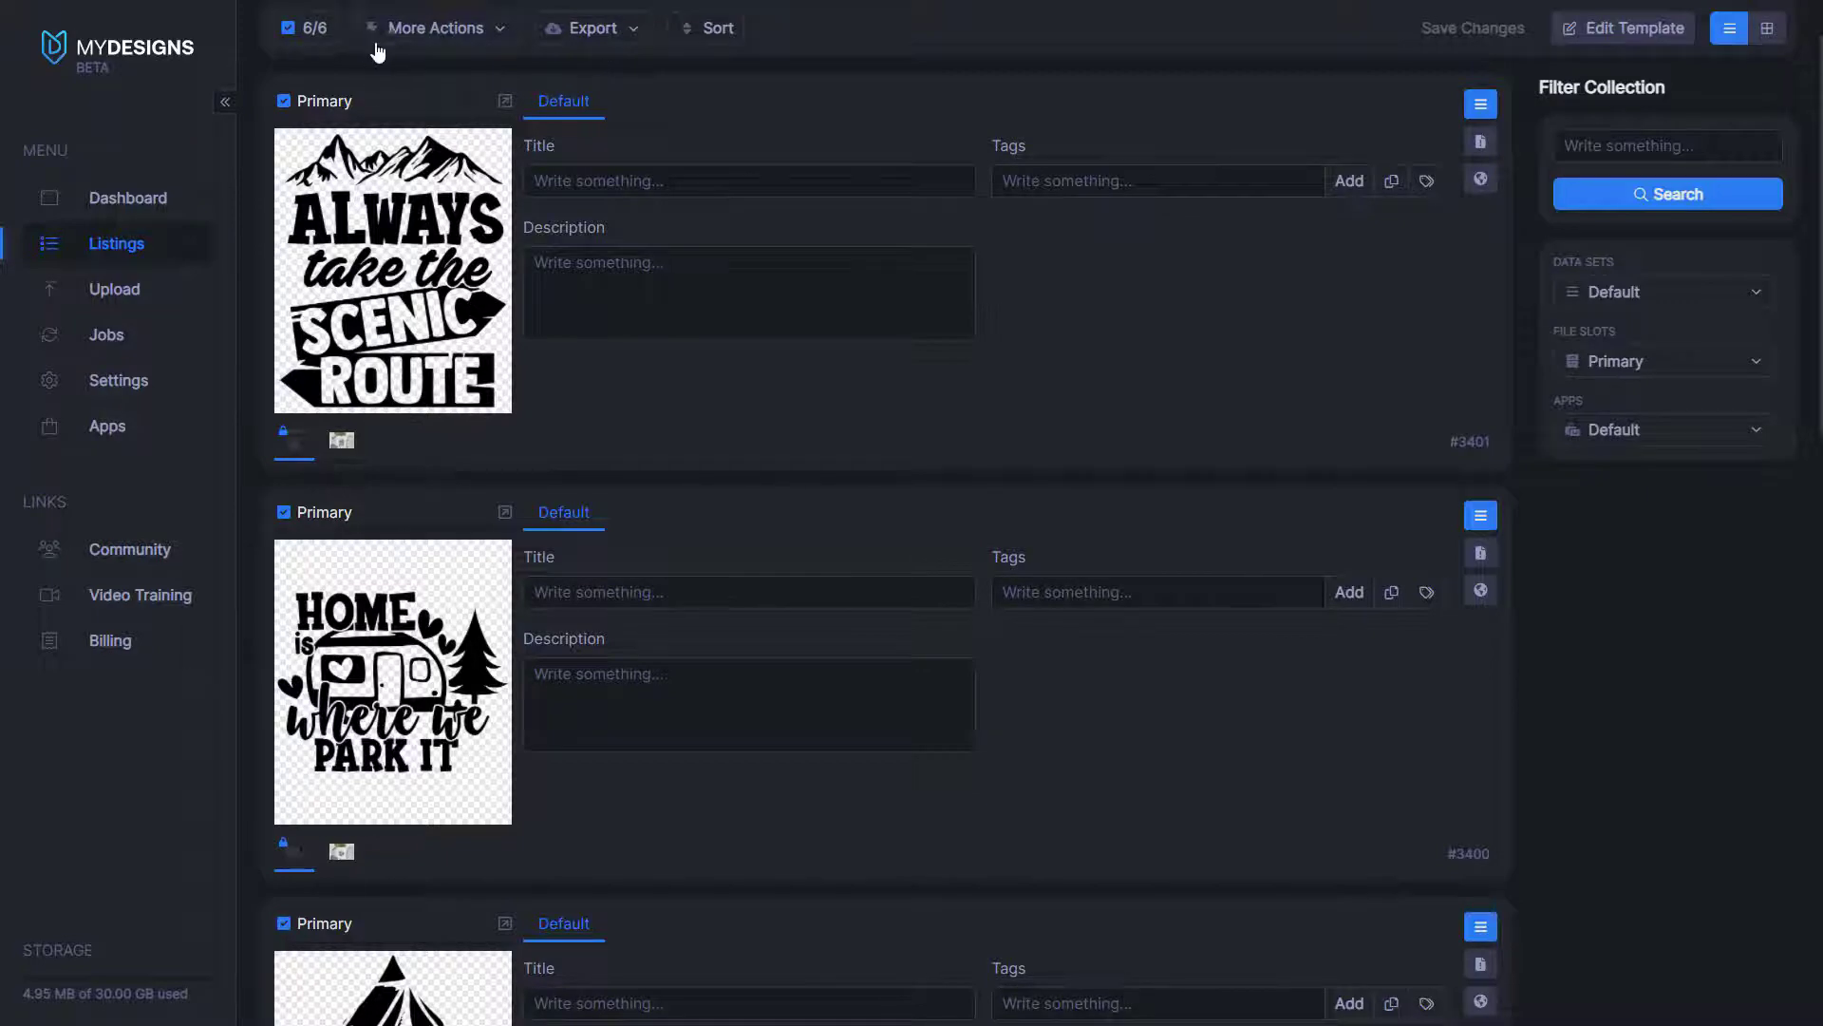
Start mockups from Primary designs and create a new file slot named 'Mockup2'.
click(465, 30)
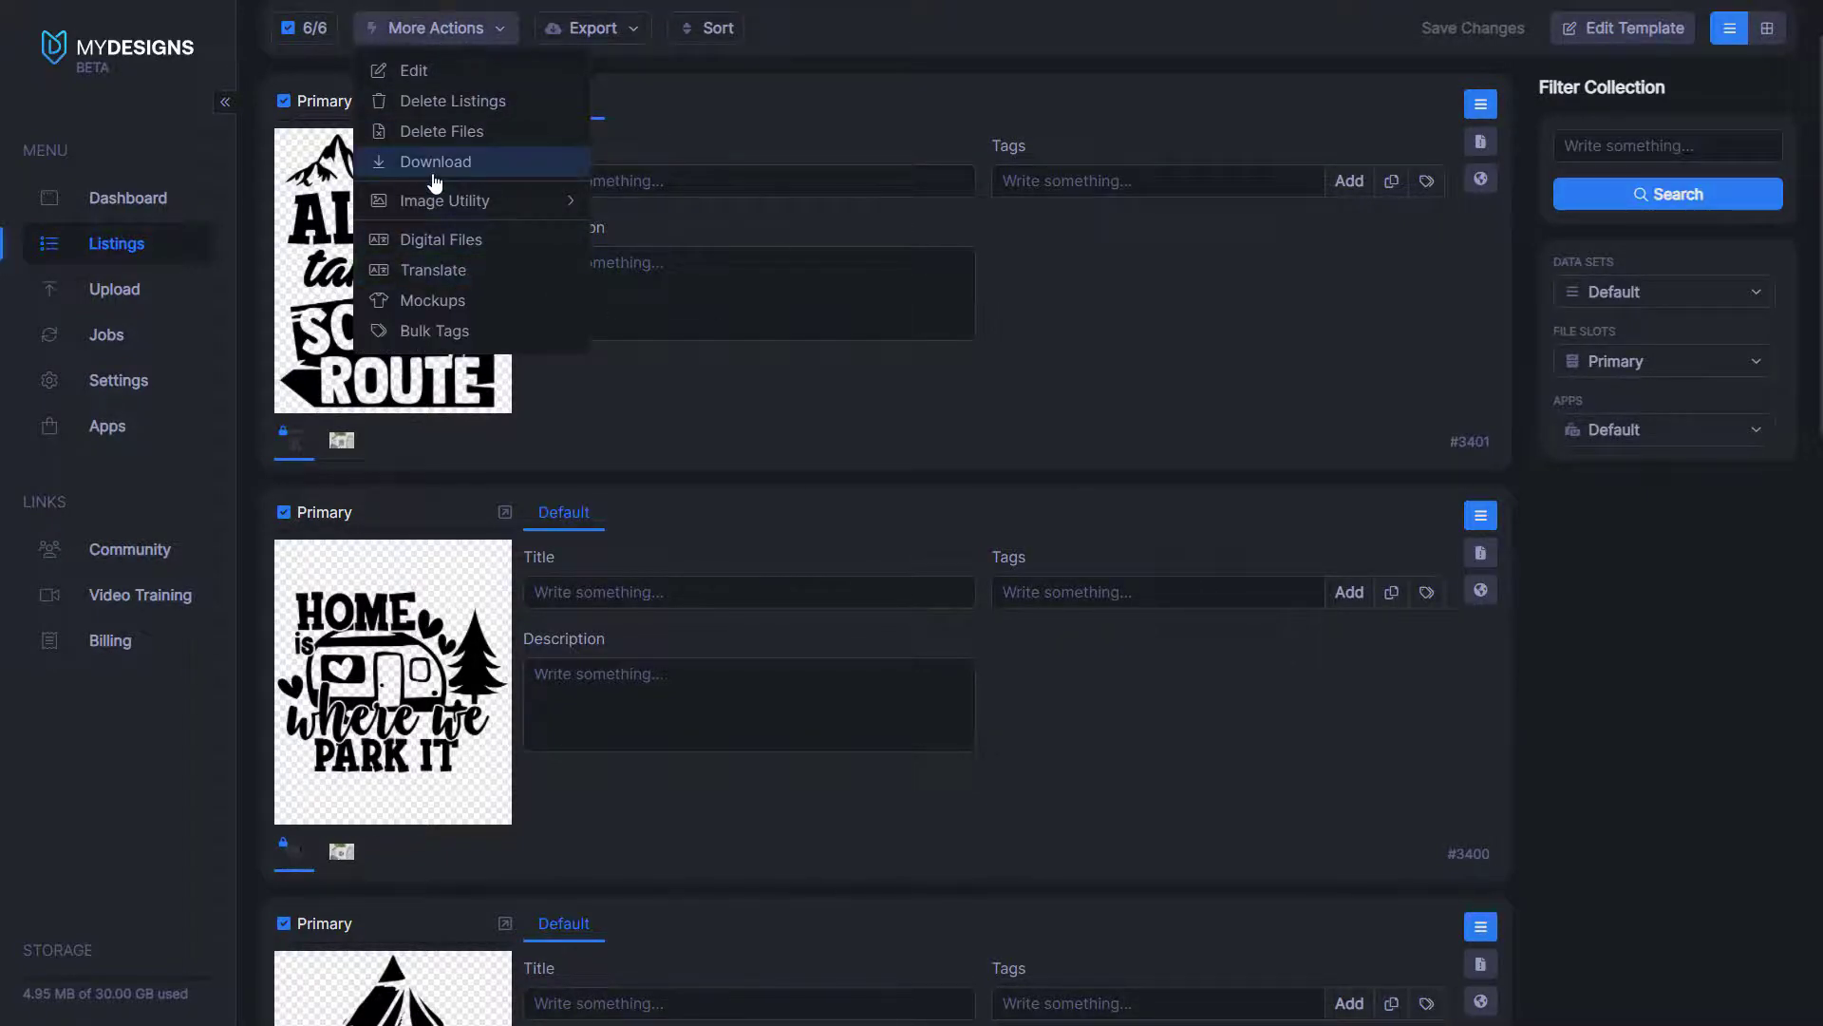
click(432, 300)
click(854, 155)
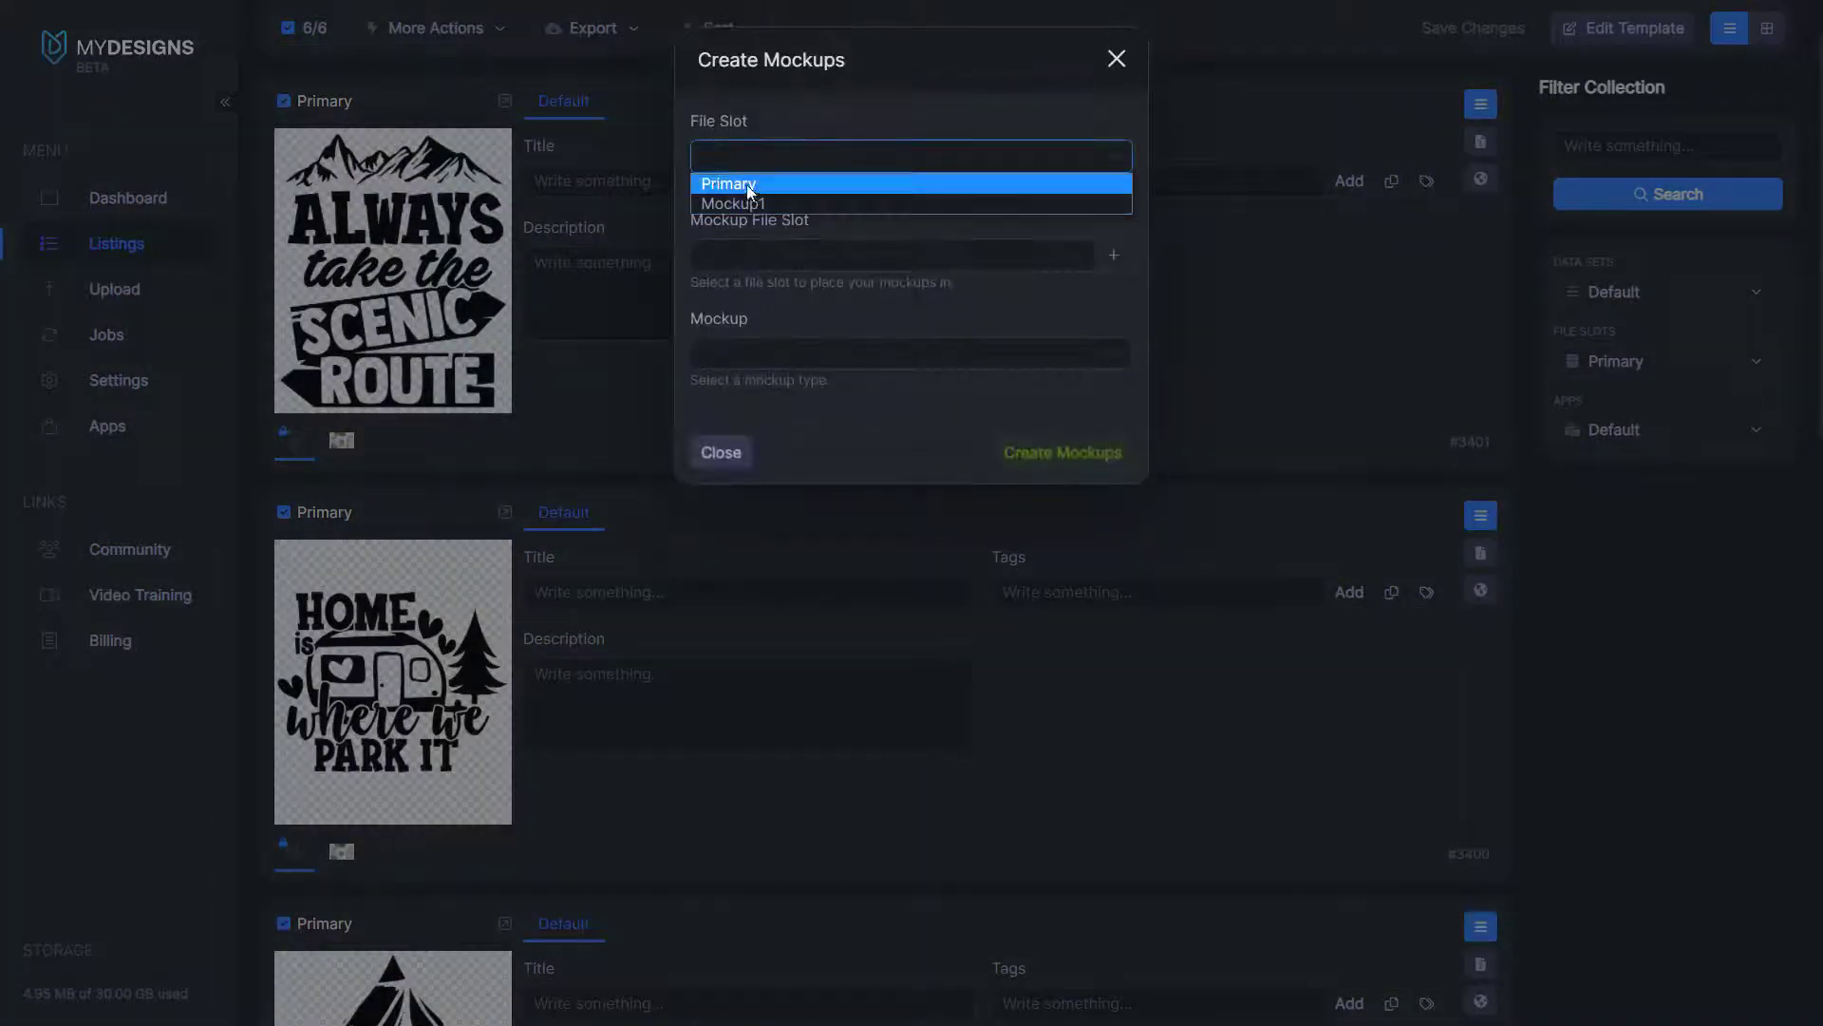
click(757, 182)
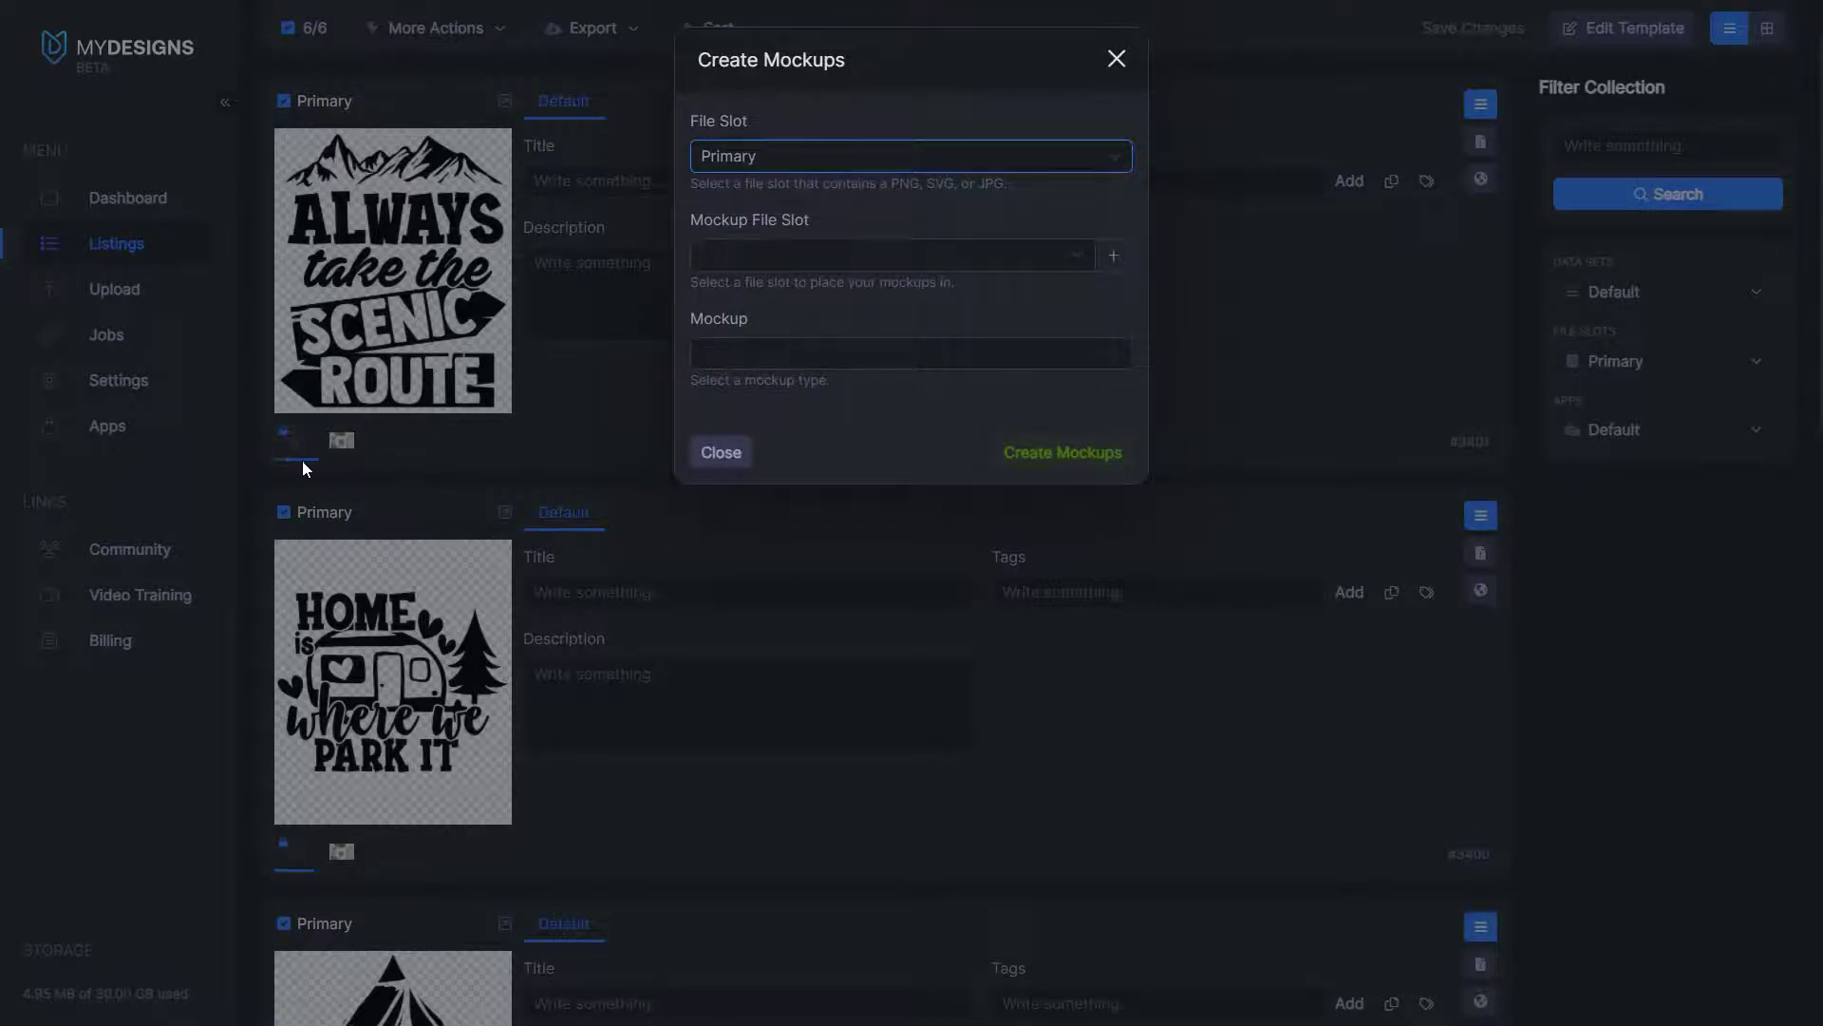
click(1114, 255)
drag(951, 254, 822, 265)
text(Mockup2)
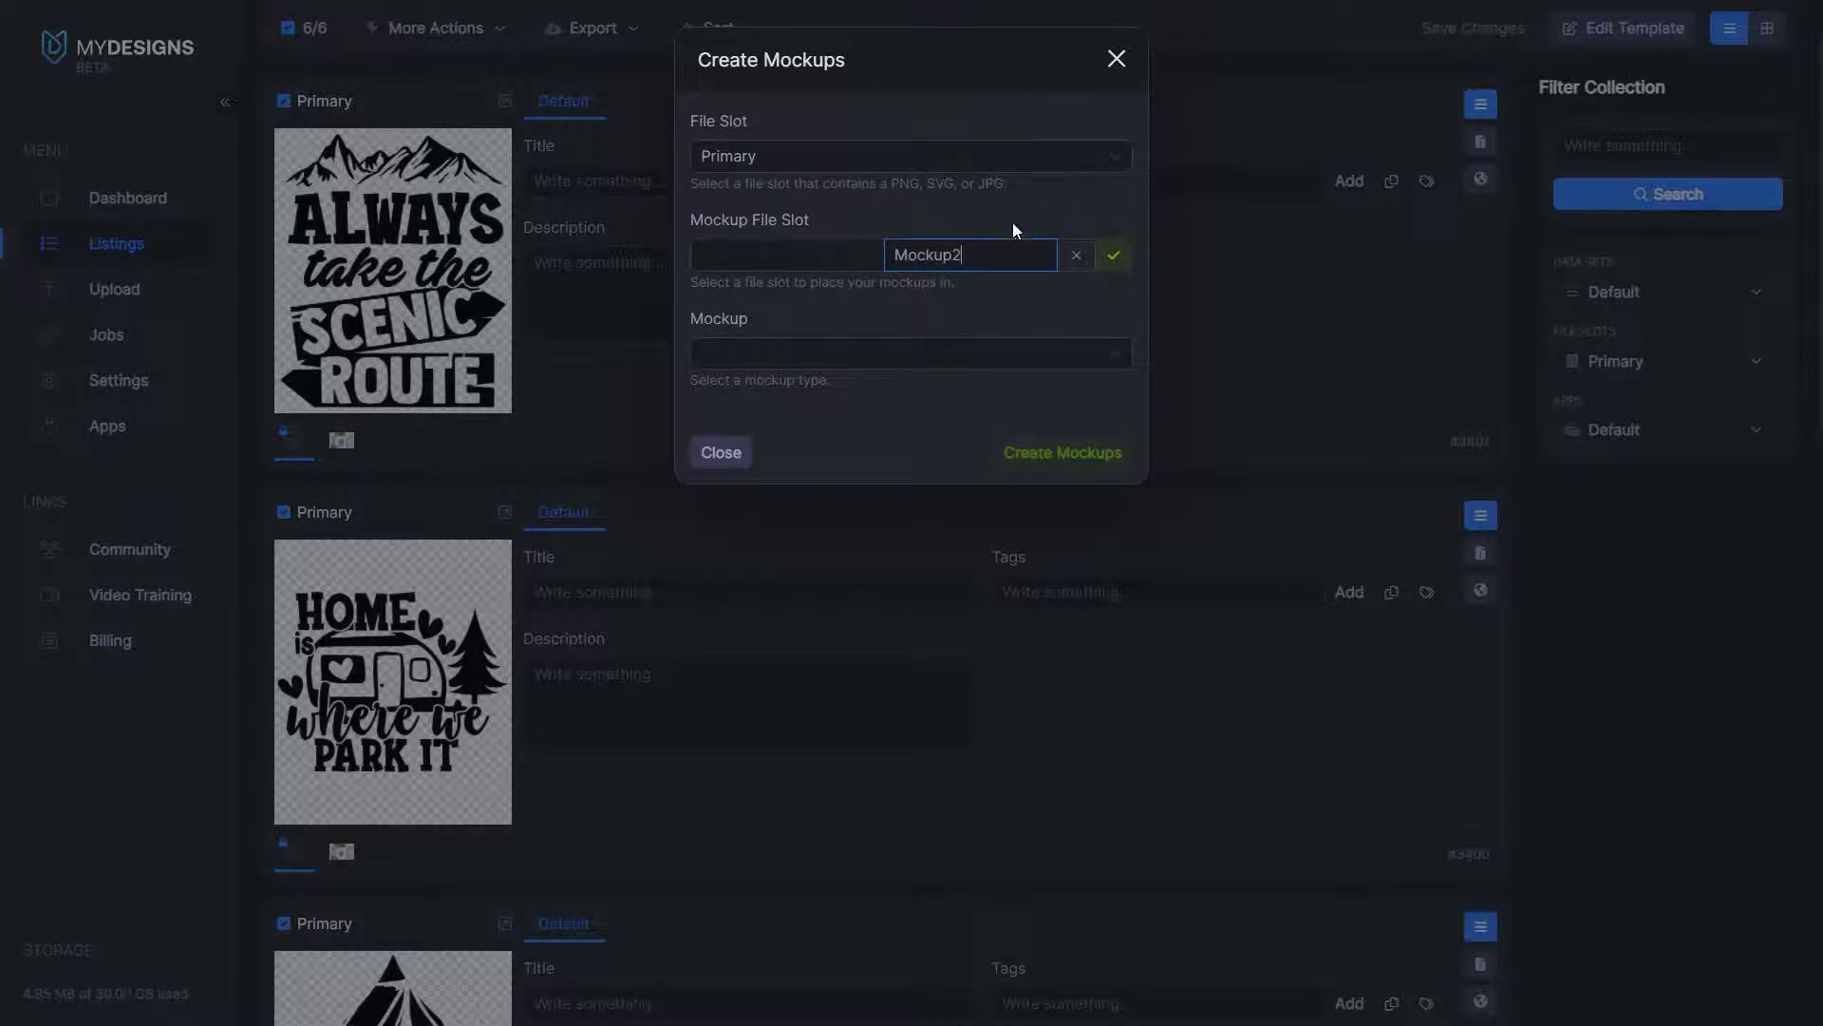
click(1113, 255)
click(1093, 203)
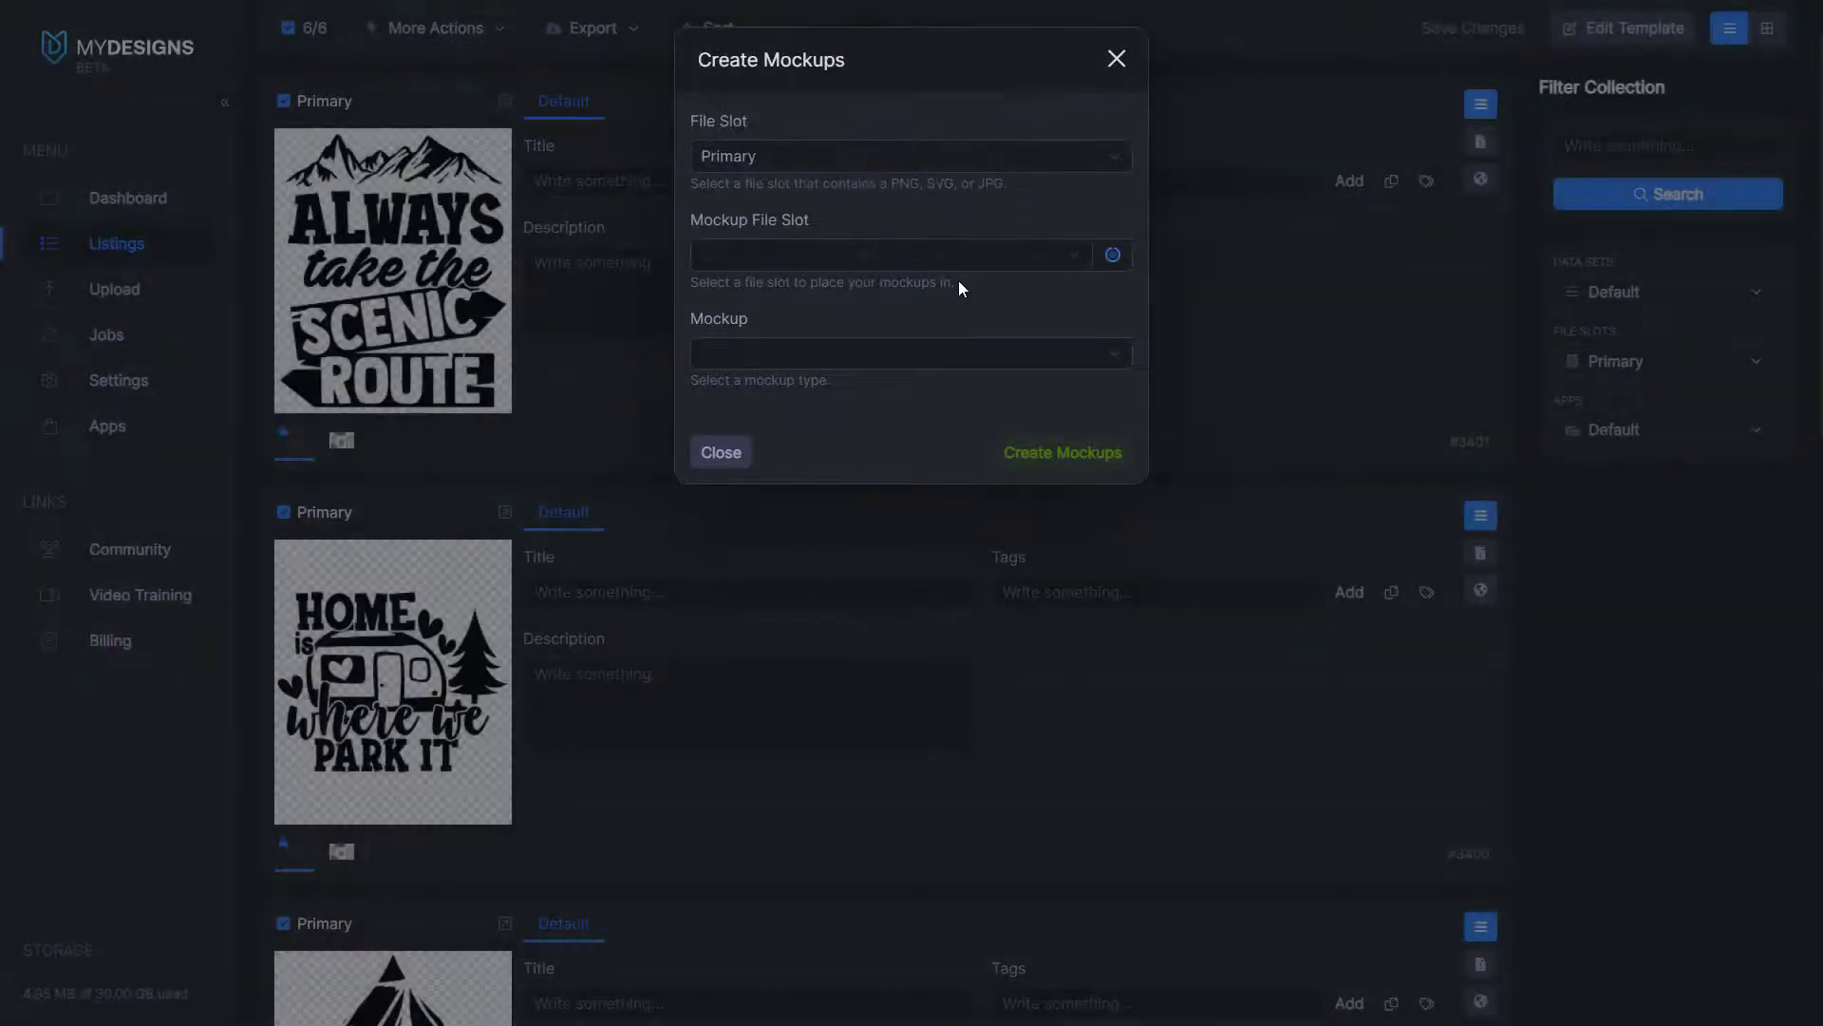
Pick Travel T-Shirt (editable color) in gray #5c5c5c and generate the mockups.
click(809, 357)
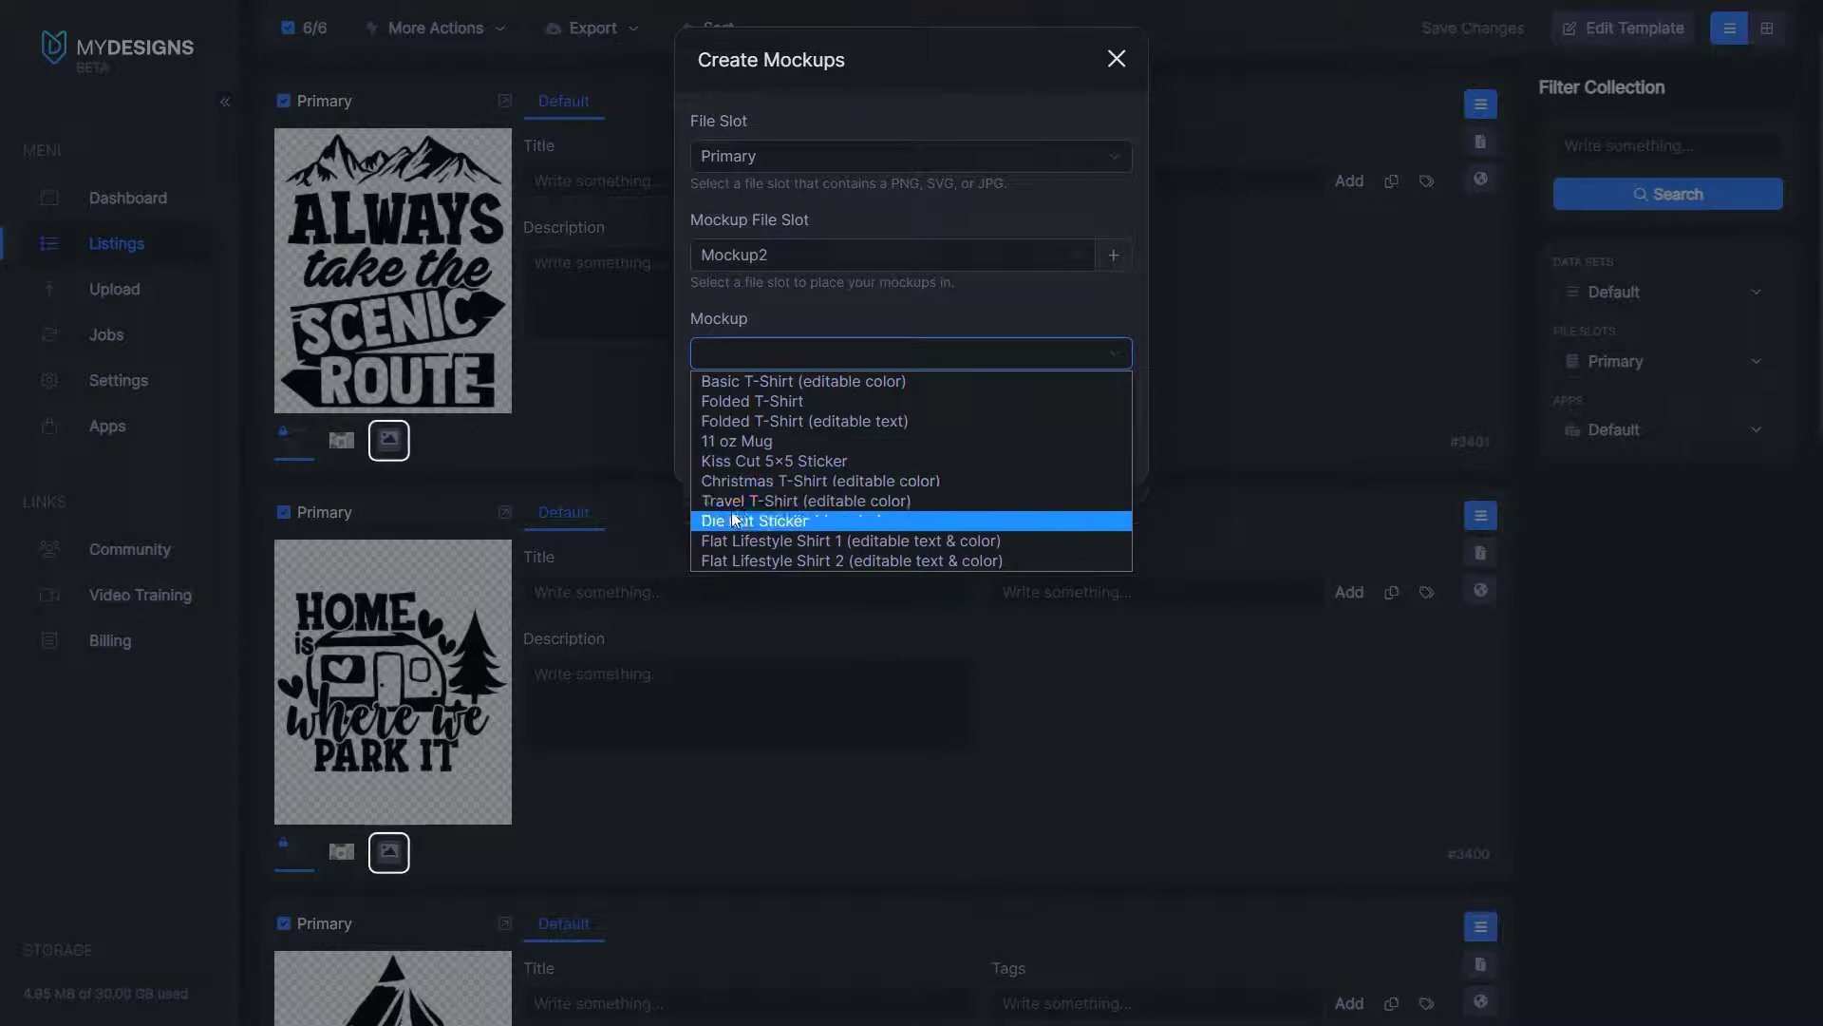
click(771, 503)
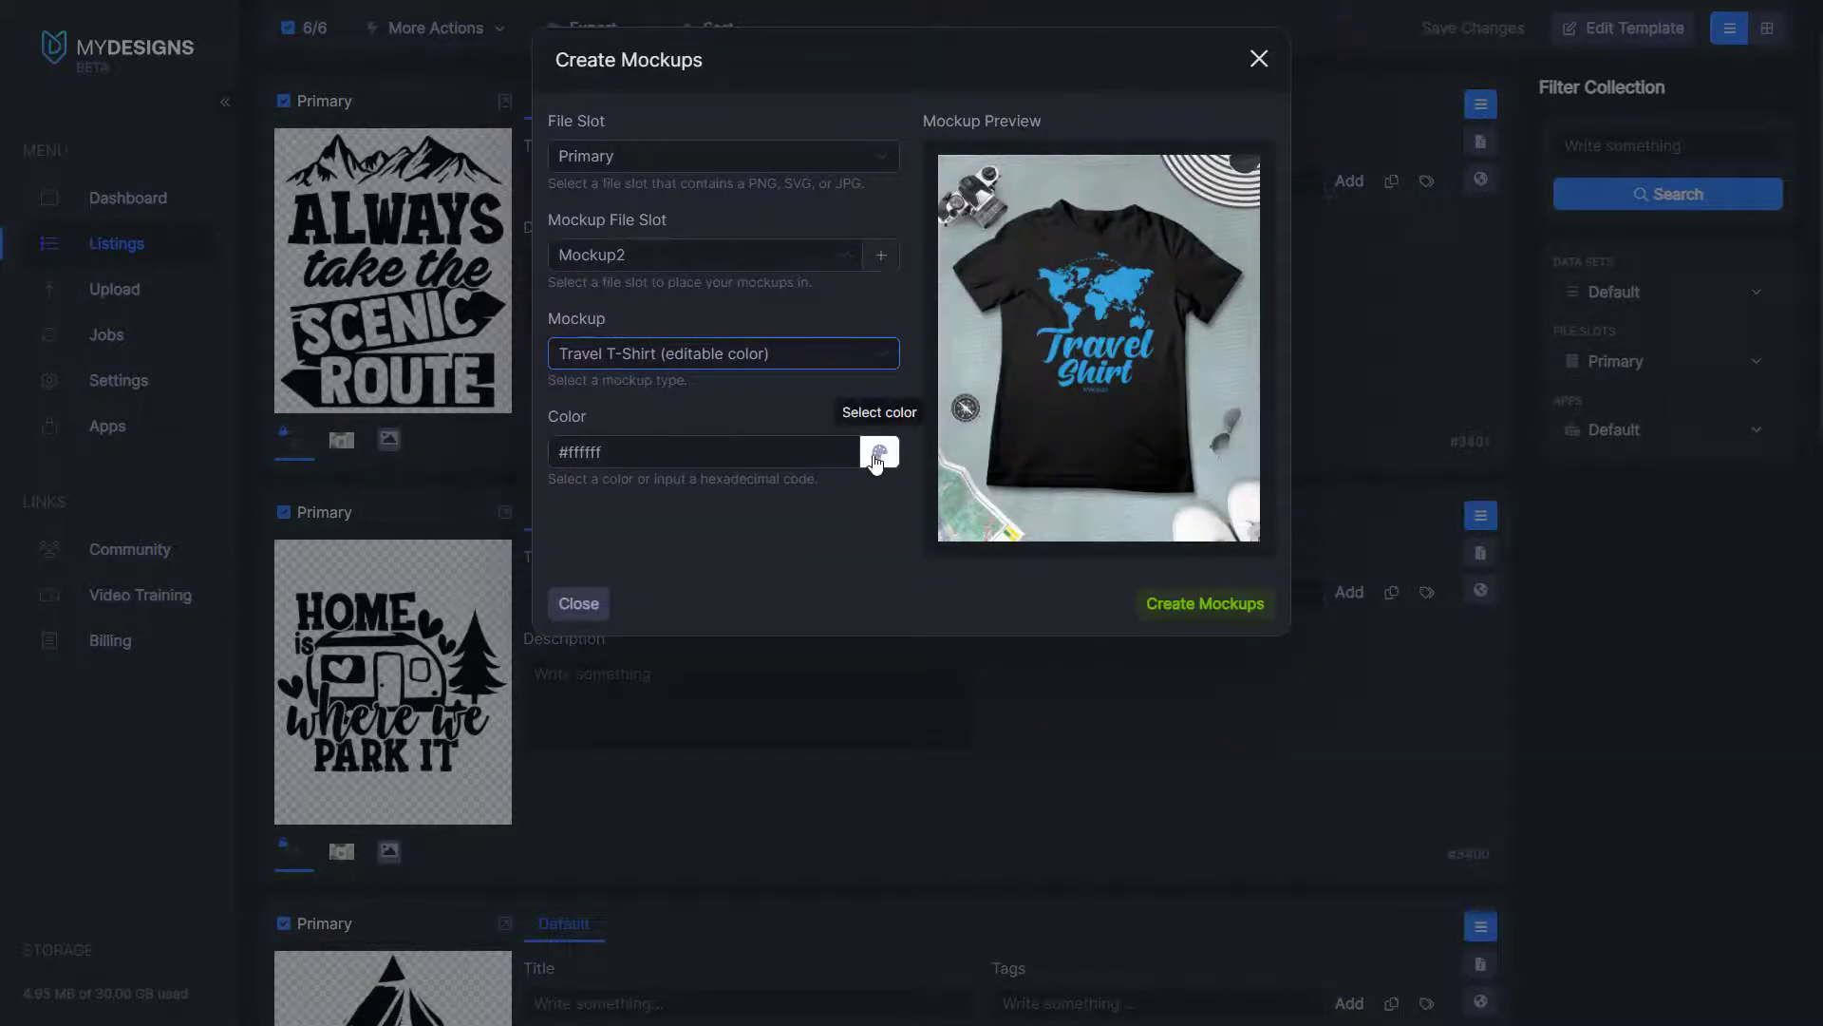
click(880, 453)
click(862, 551)
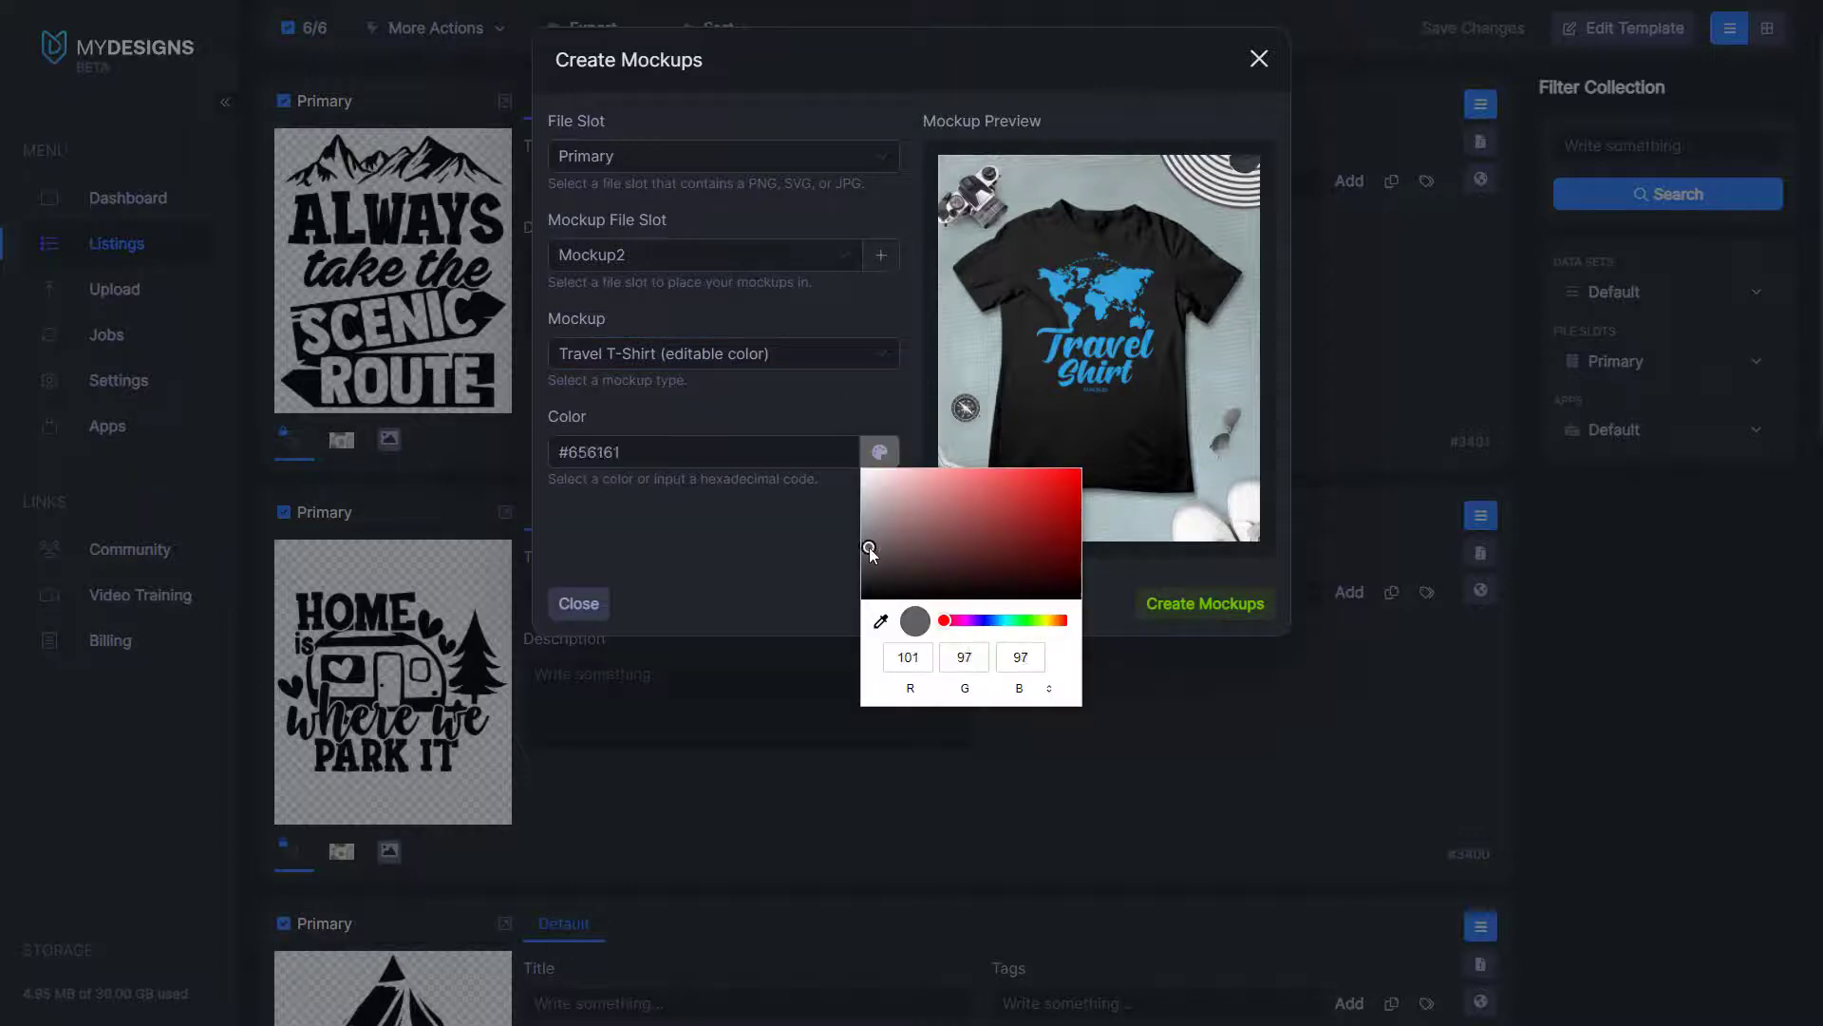
click(778, 561)
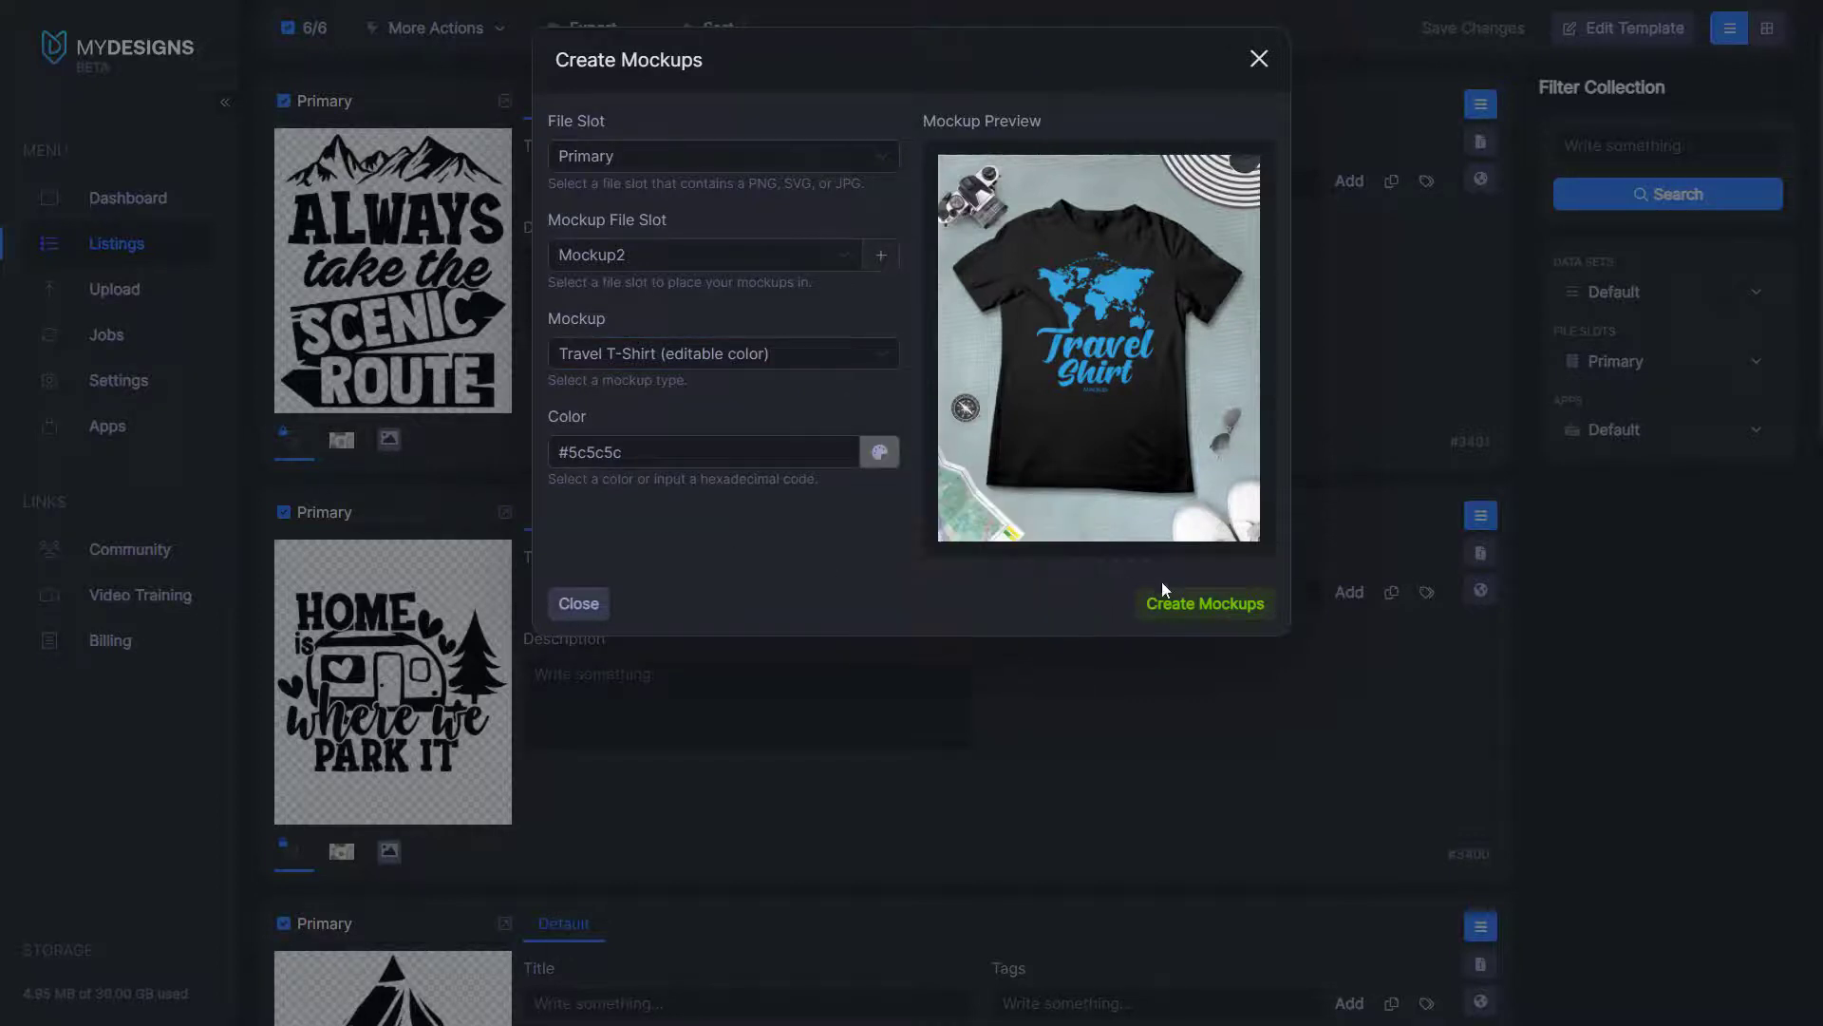
click(1213, 608)
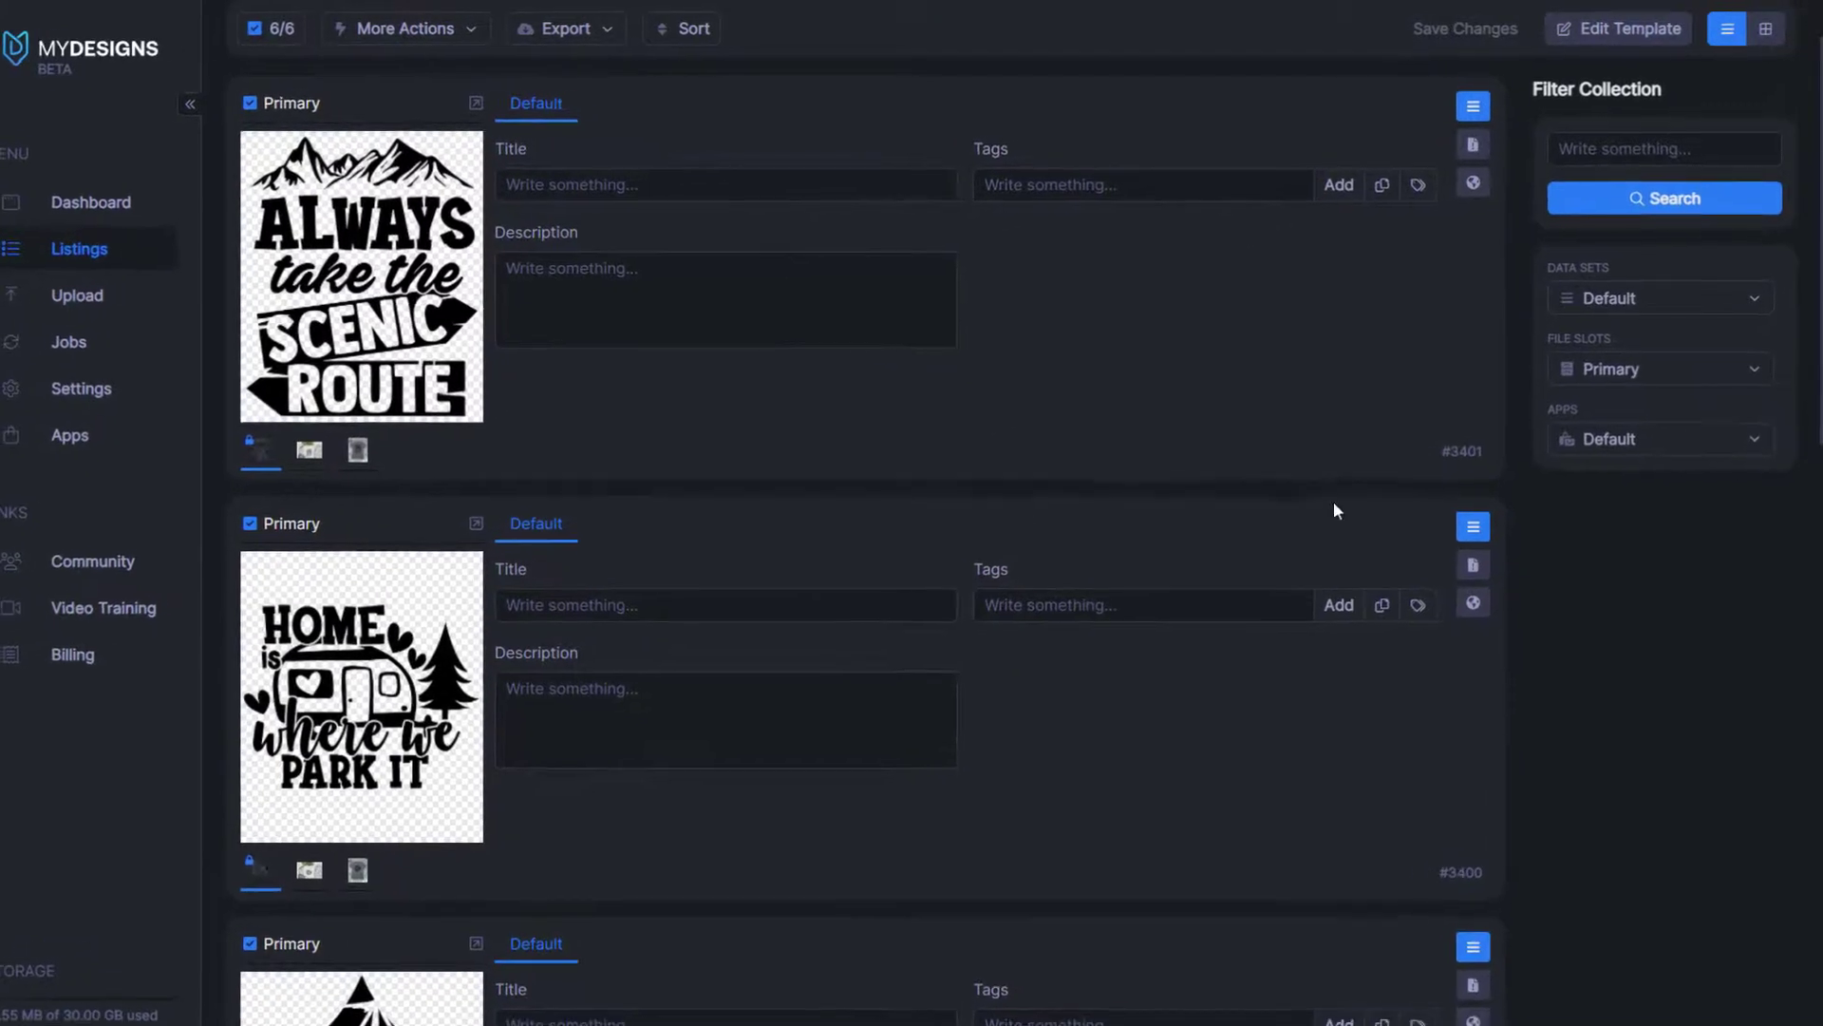
Filter listings by the Mockup2 file slot and switch to the card grid view.
click(1601, 439)
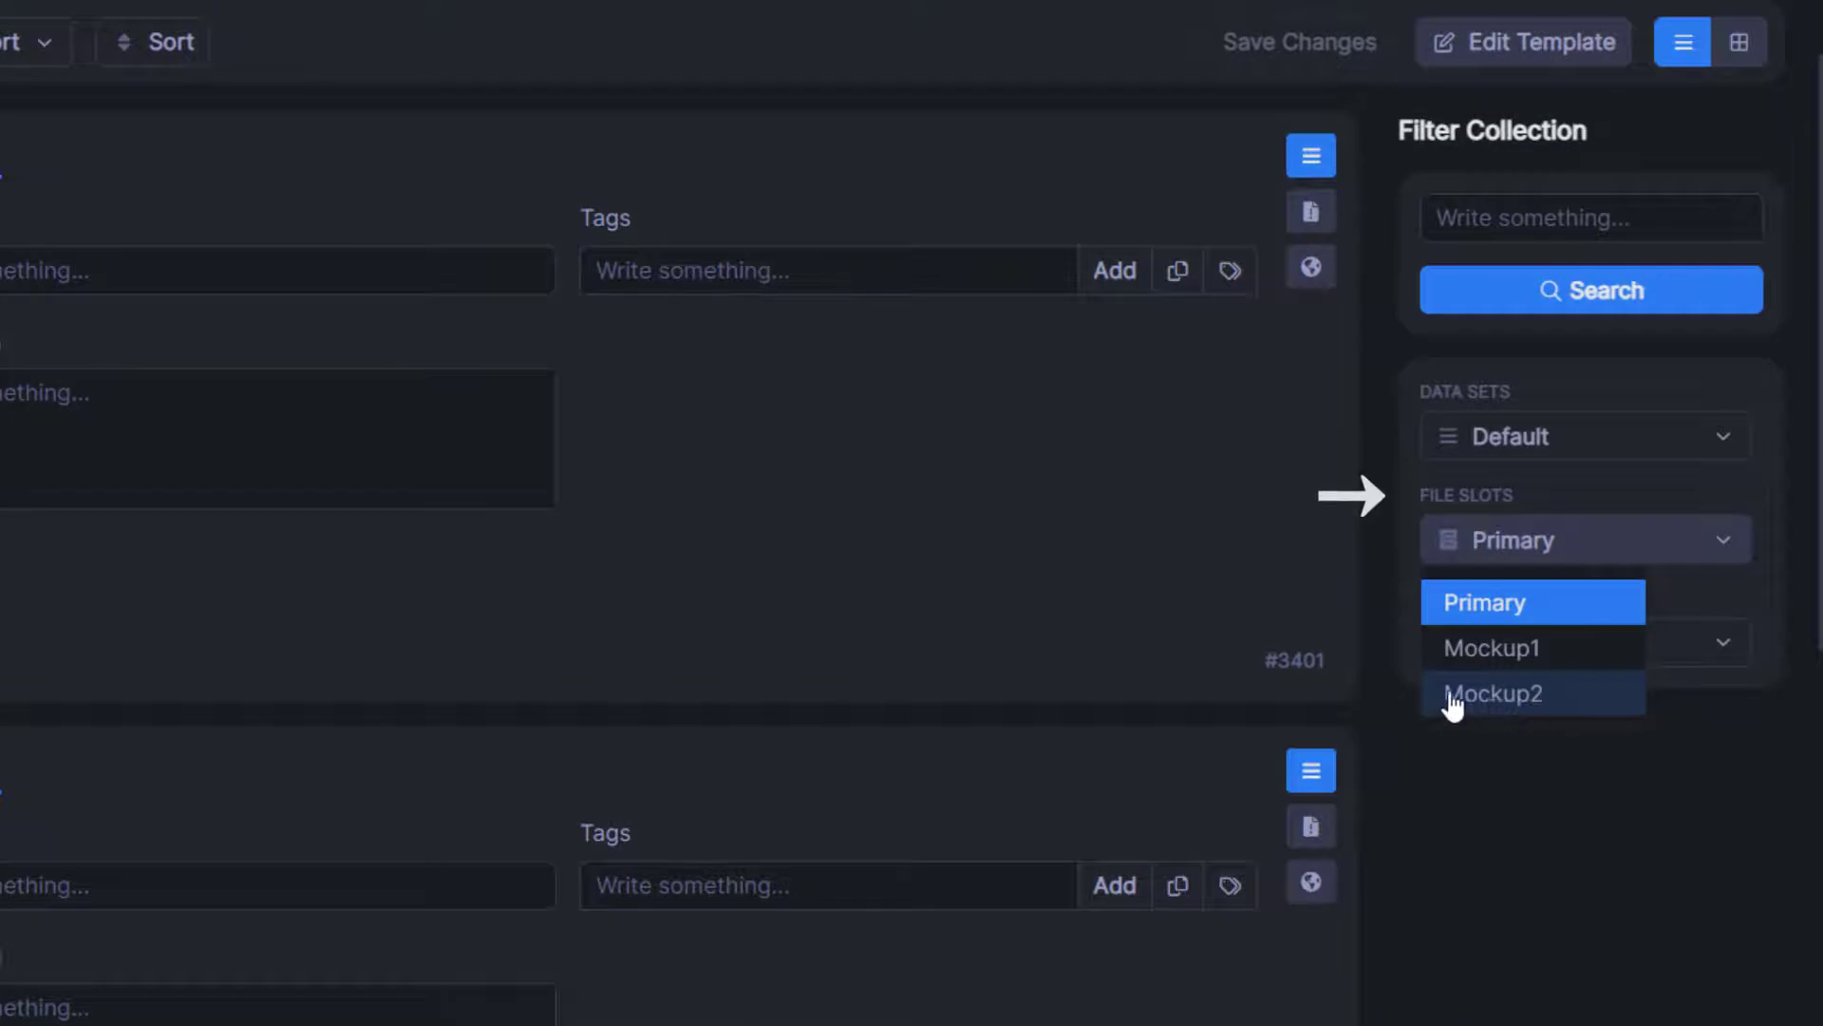
click(1514, 693)
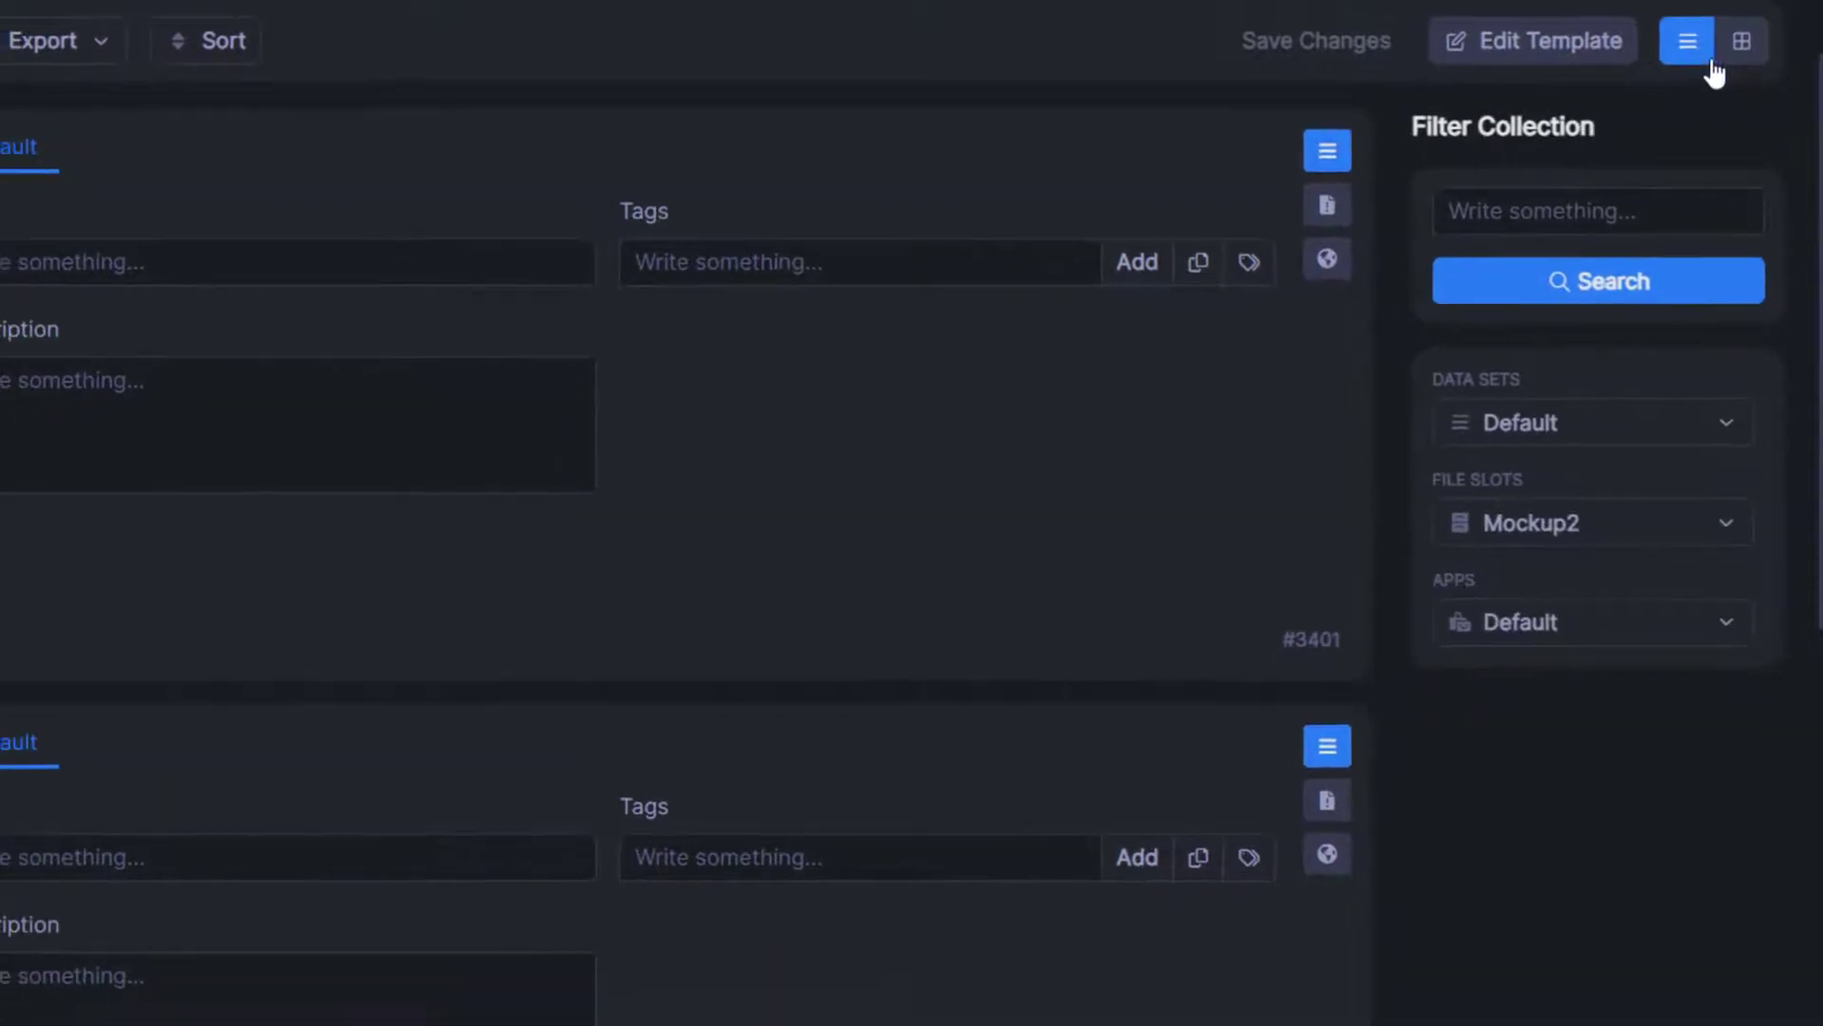
click(1739, 41)
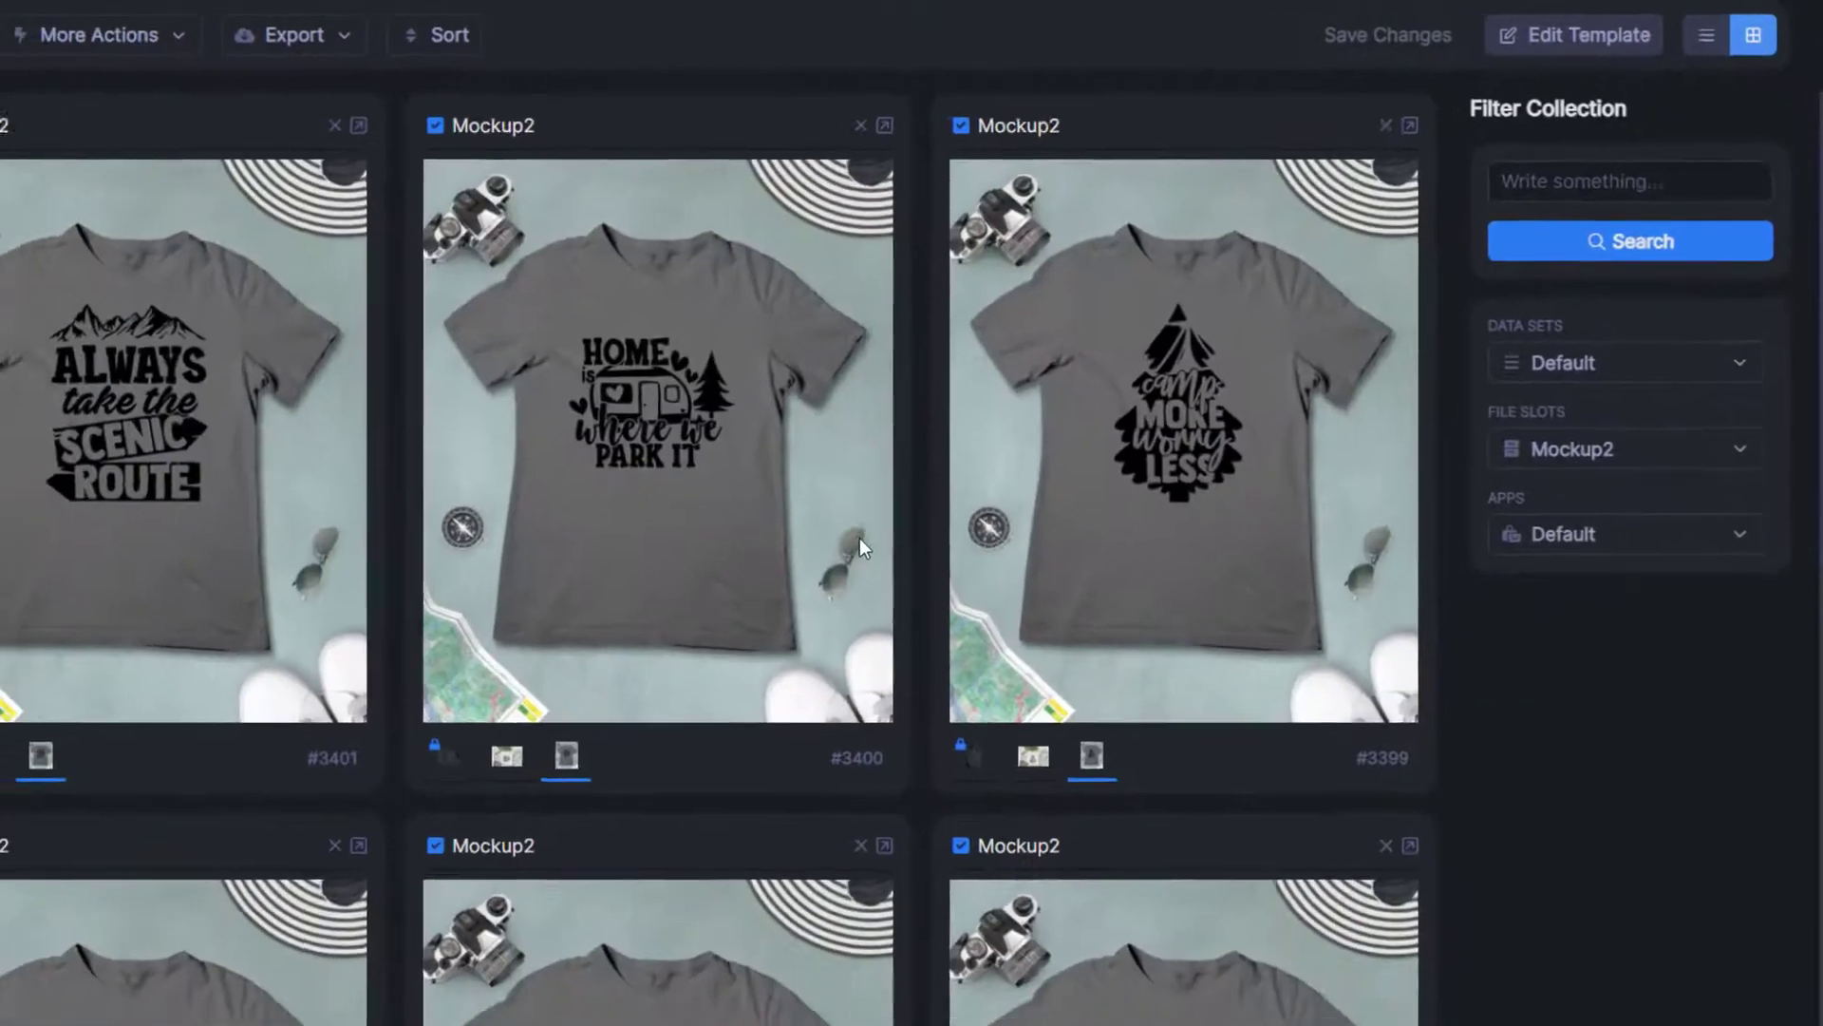
scroll(858, 538, down, 1)
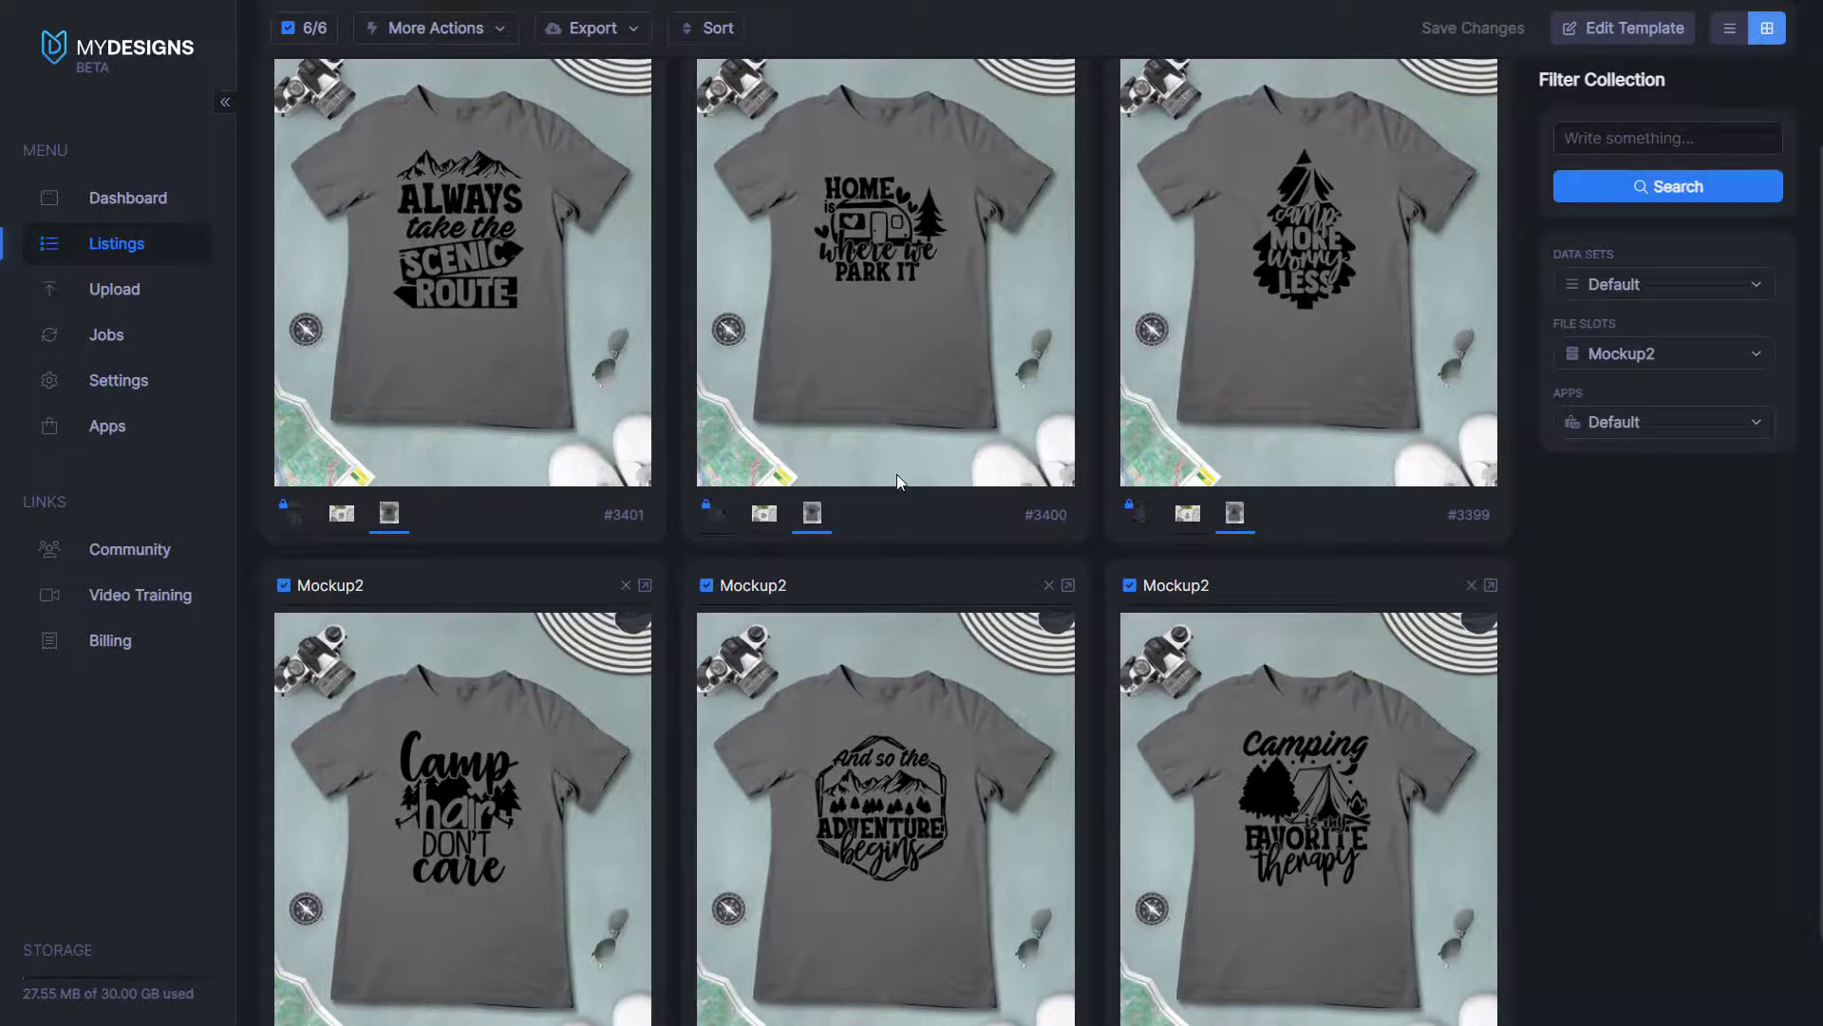
scroll(898, 465, up, 2)
scroll(896, 464, down, 2)
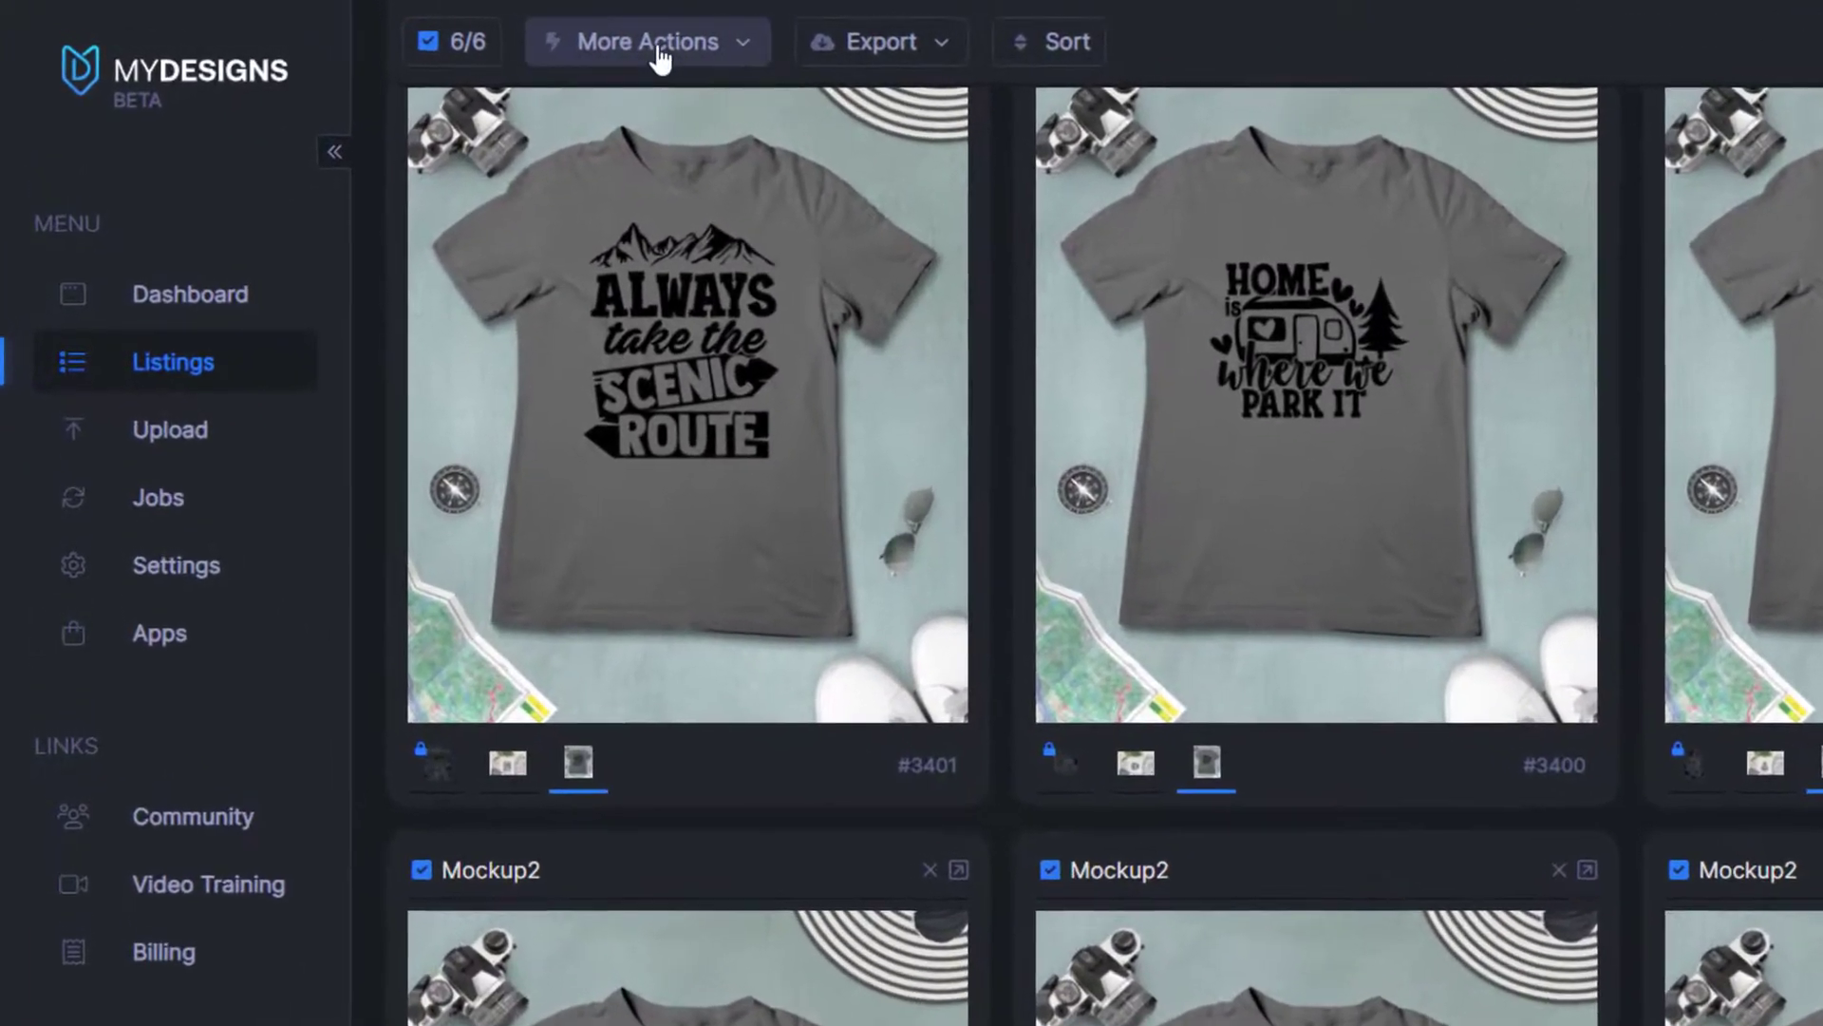
Download the selected listings' Mockup2 images as a zip file.
click(660, 52)
click(664, 244)
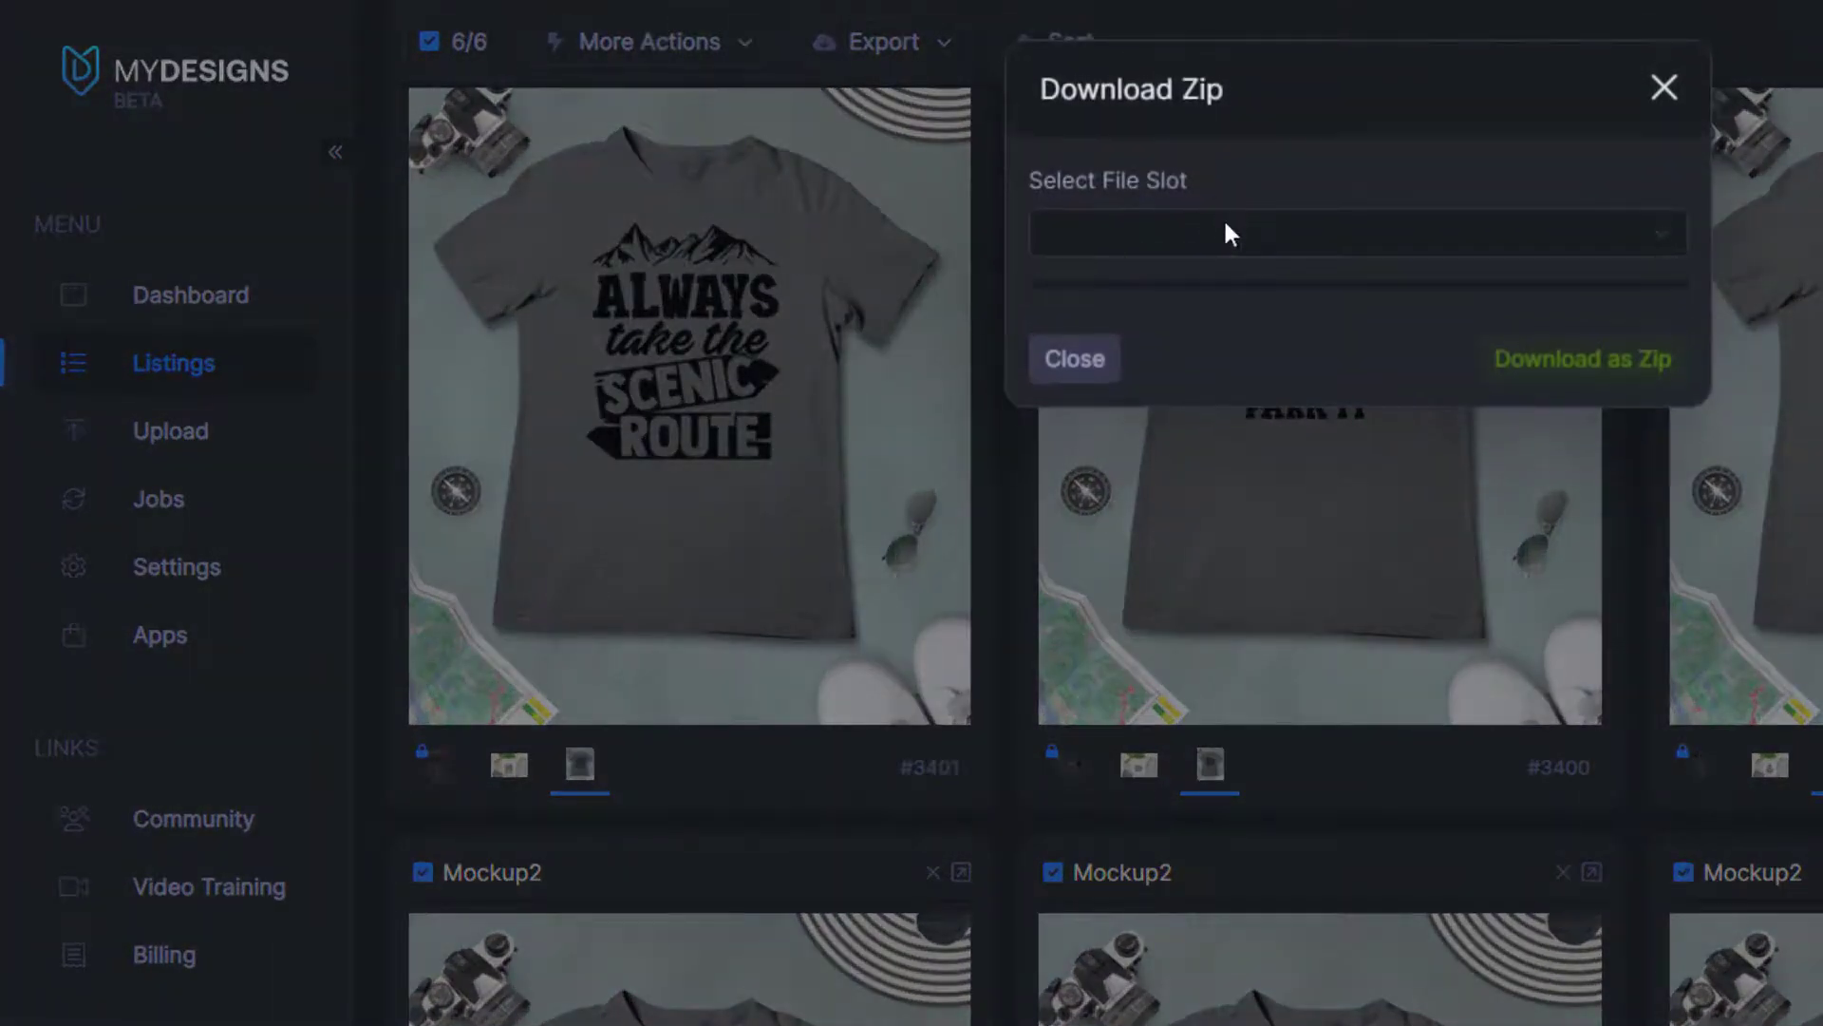
click(1227, 233)
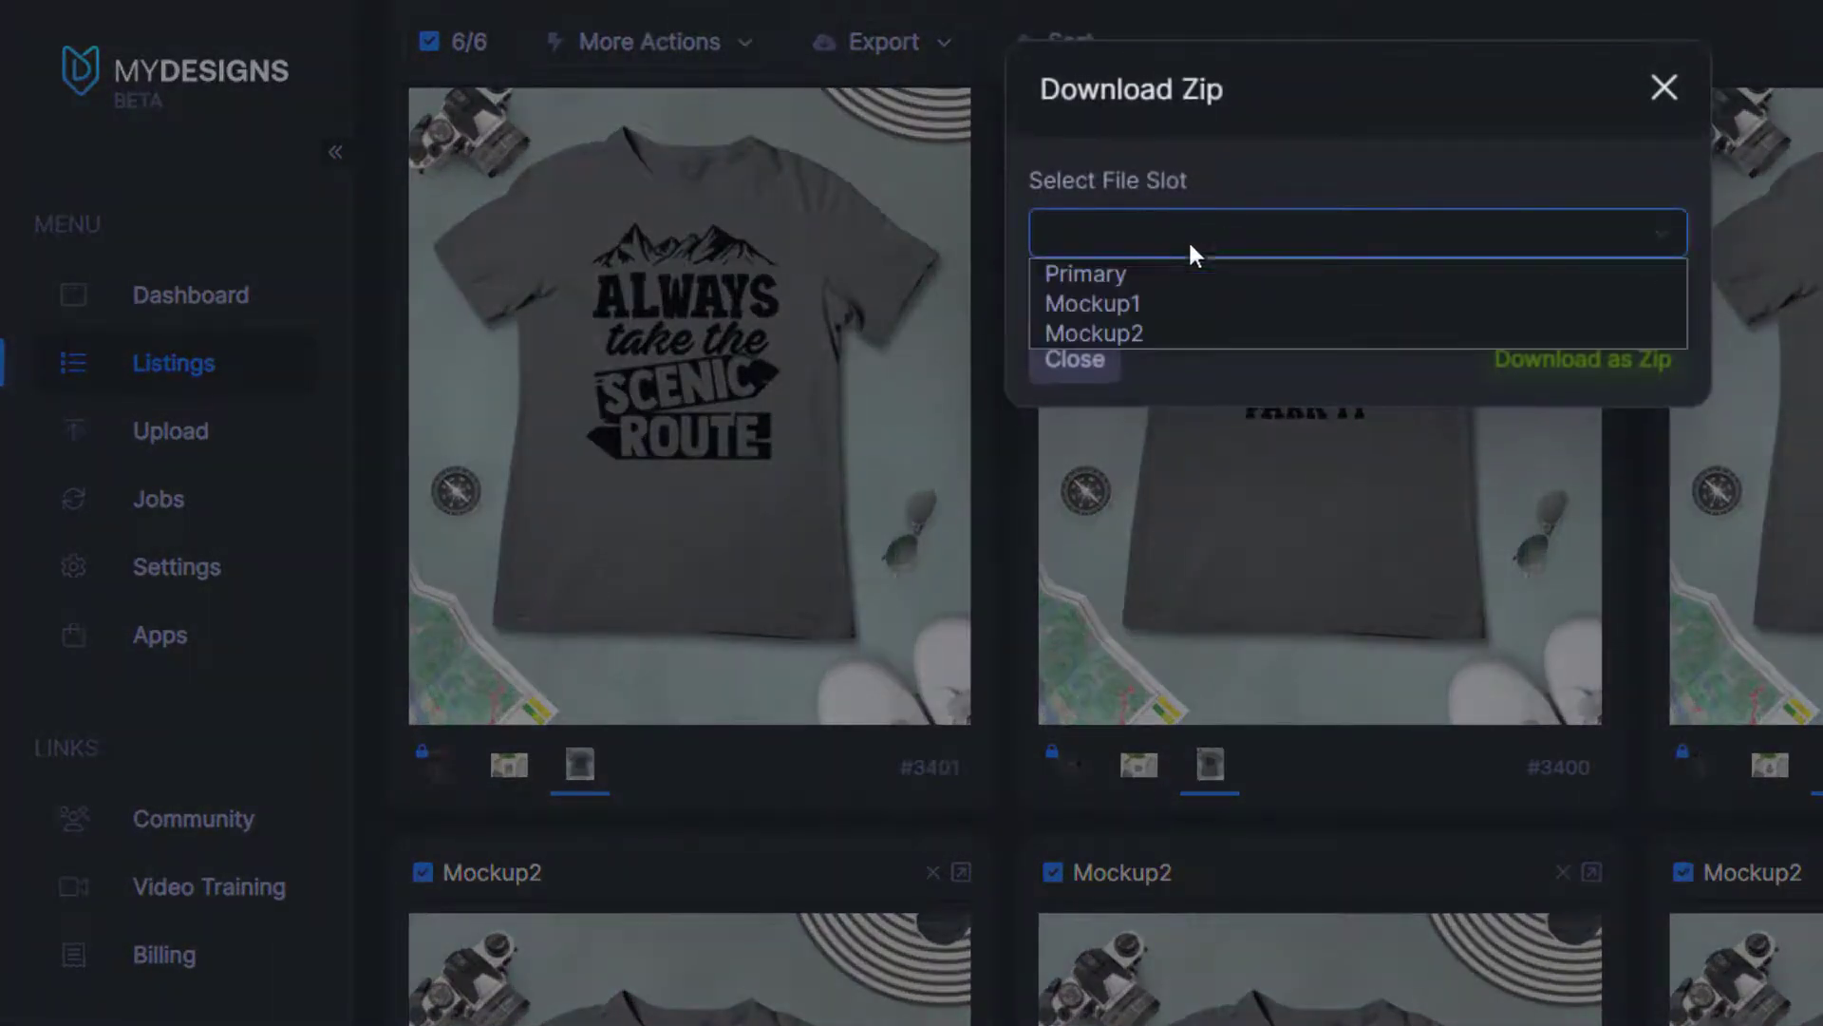
click(1092, 333)
click(1574, 359)
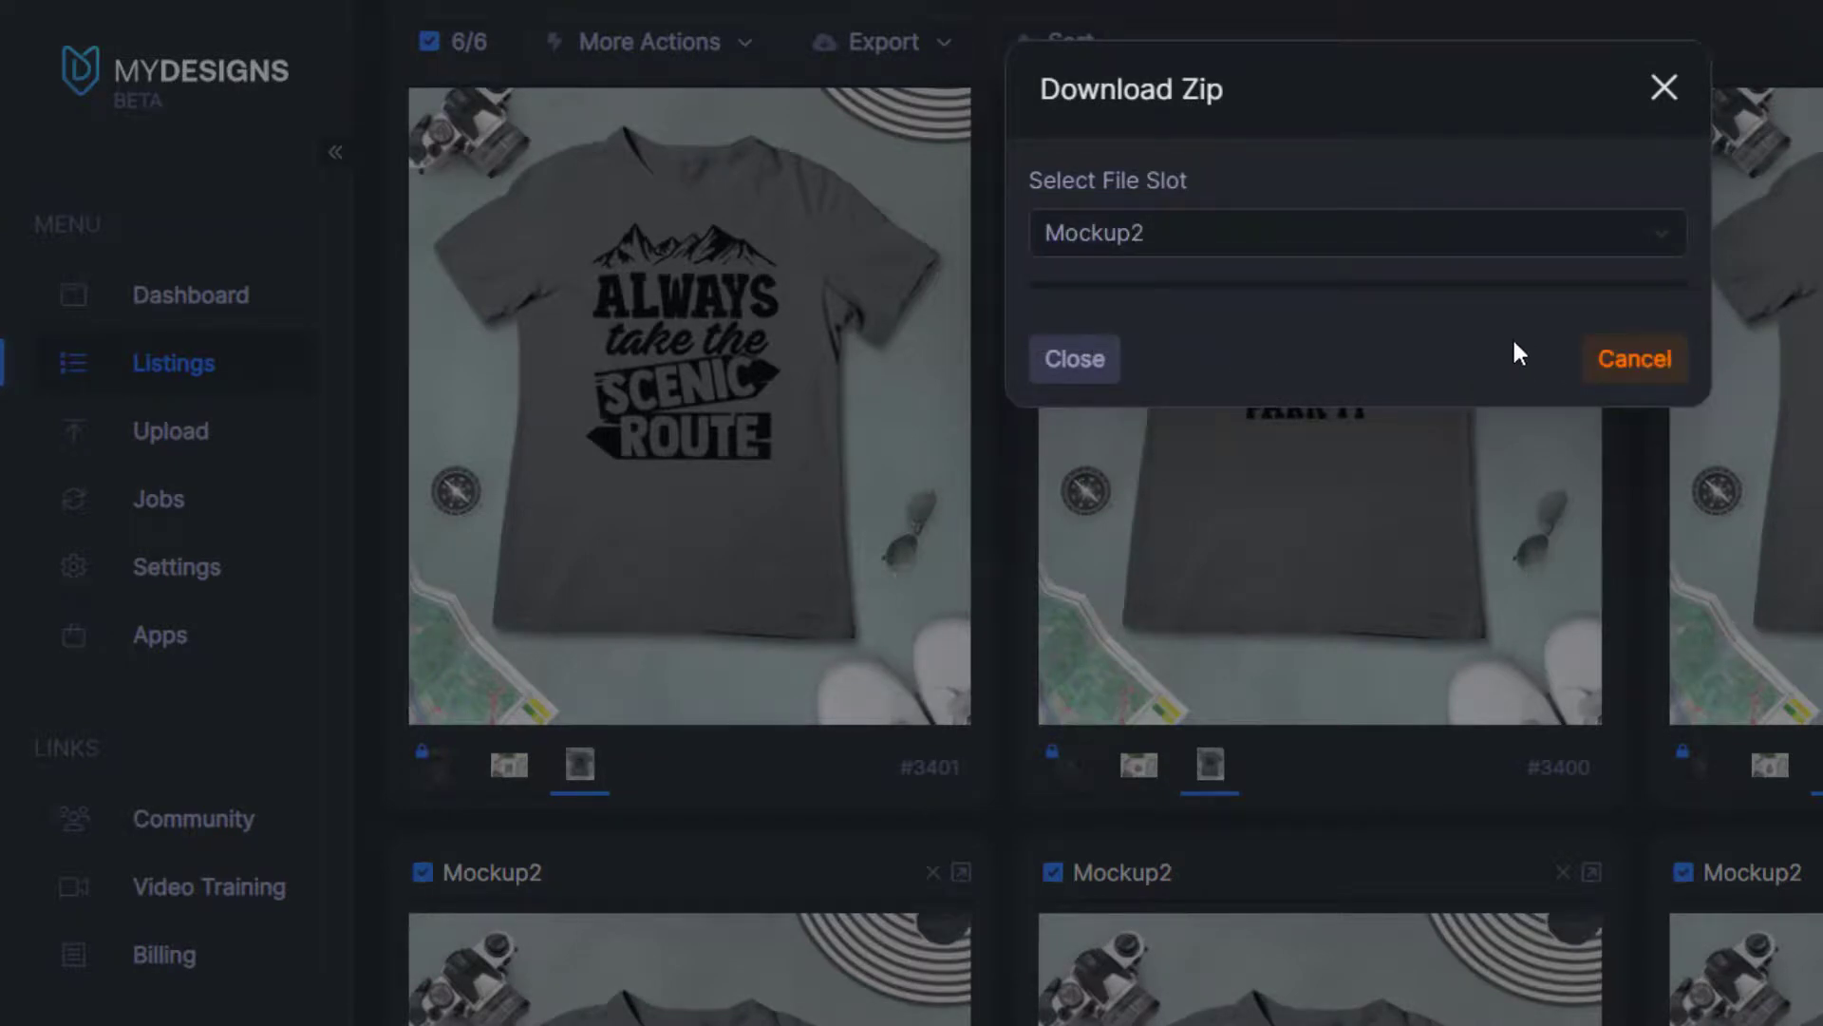